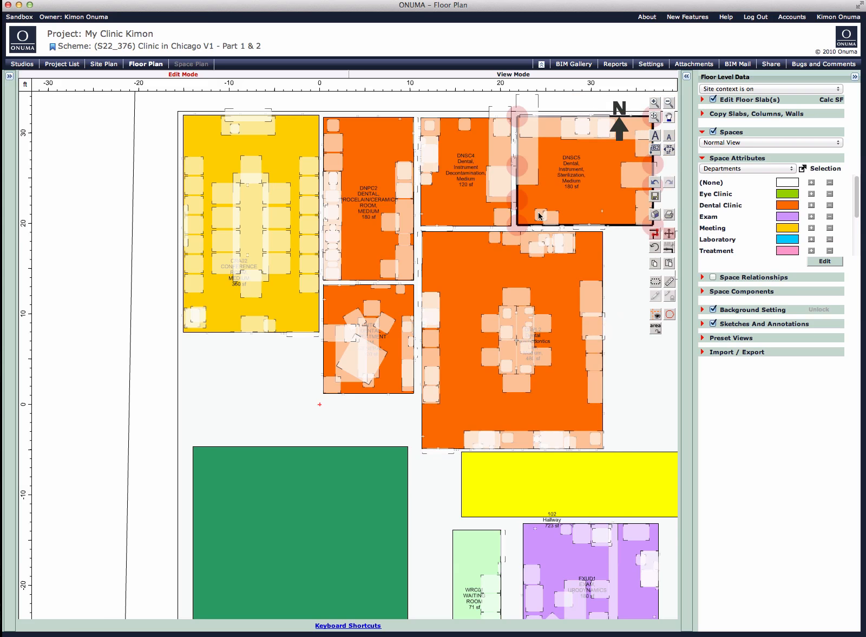
Move the dental X-ray room DNXC1 against the east side of the large dental prosthodontics room
scroll(539, 213, down, 5)
key(space)
drag(597, 264, 456, 286)
scroll(454, 247, up, 2)
scroll(491, 277, up, 3)
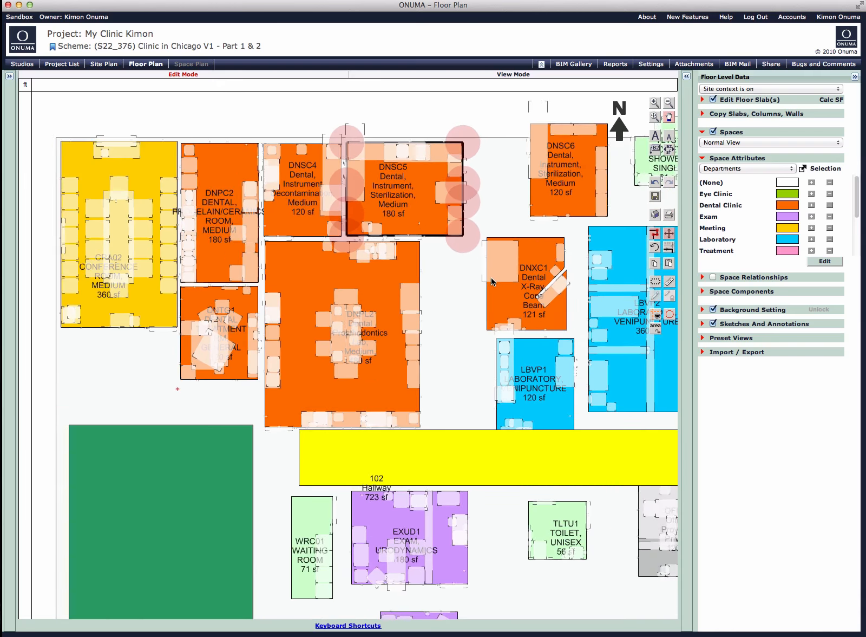
drag(532, 292, 449, 297)
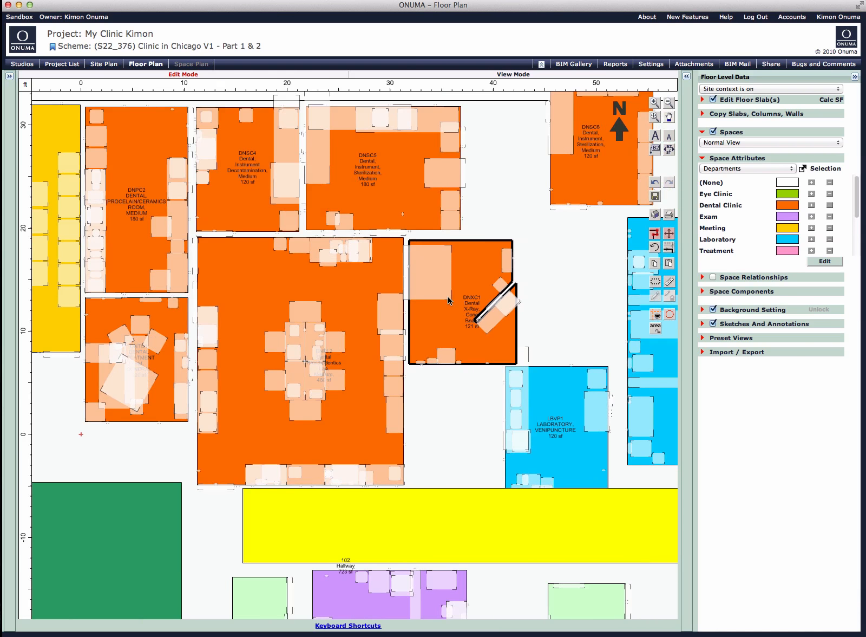
Place laboratory LBVP1 directly east of DNXC1 and sterilization room DNSC6 directly east of DNSC5
drag(569, 410, 583, 286)
drag(474, 306, 472, 307)
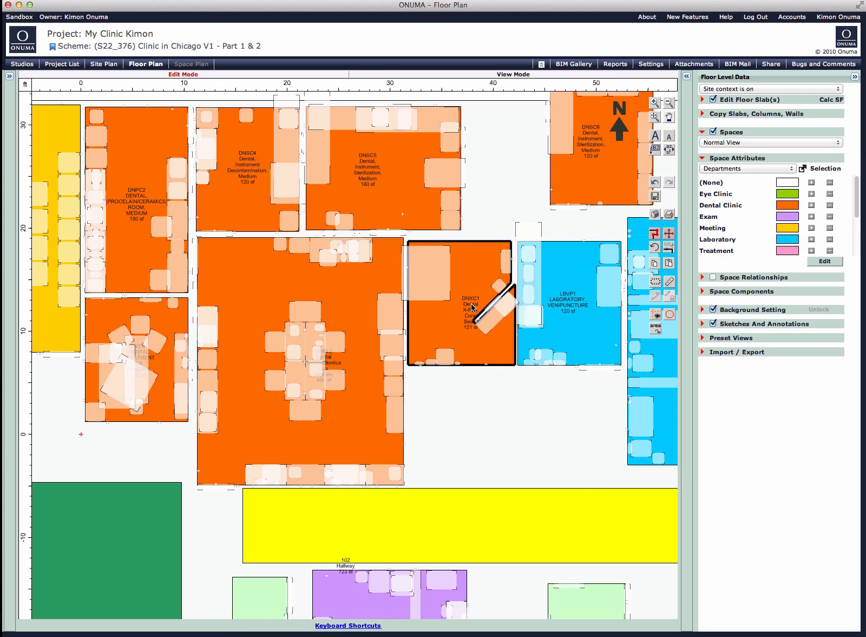
drag(572, 152, 575, 153)
drag(524, 172, 486, 174)
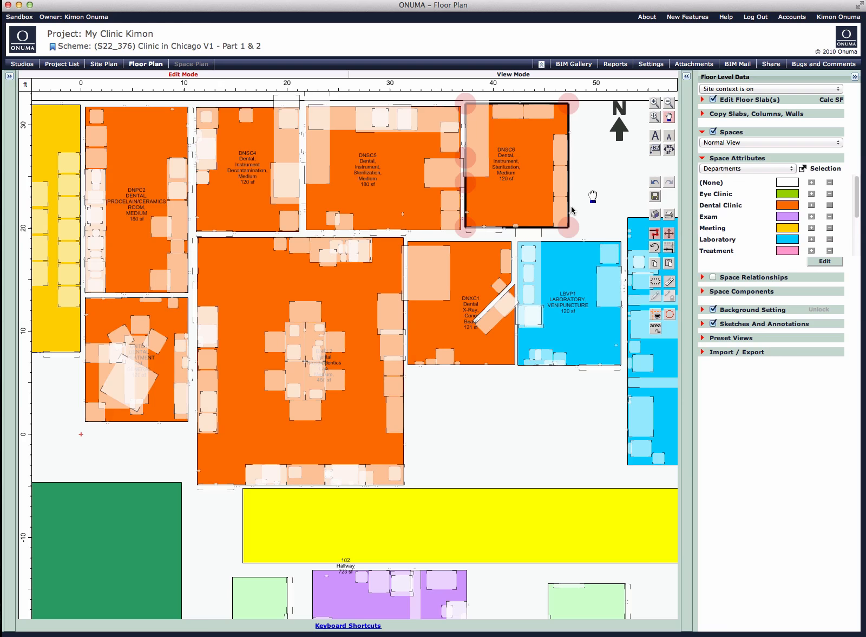
Position shower toilet TLTS1 beside laboratory LBVP2, with both rooms resting just above the yellow hallway
drag(593, 197, 370, 249)
drag(501, 174, 351, 481)
click(455, 430)
drag(455, 431, 452, 452)
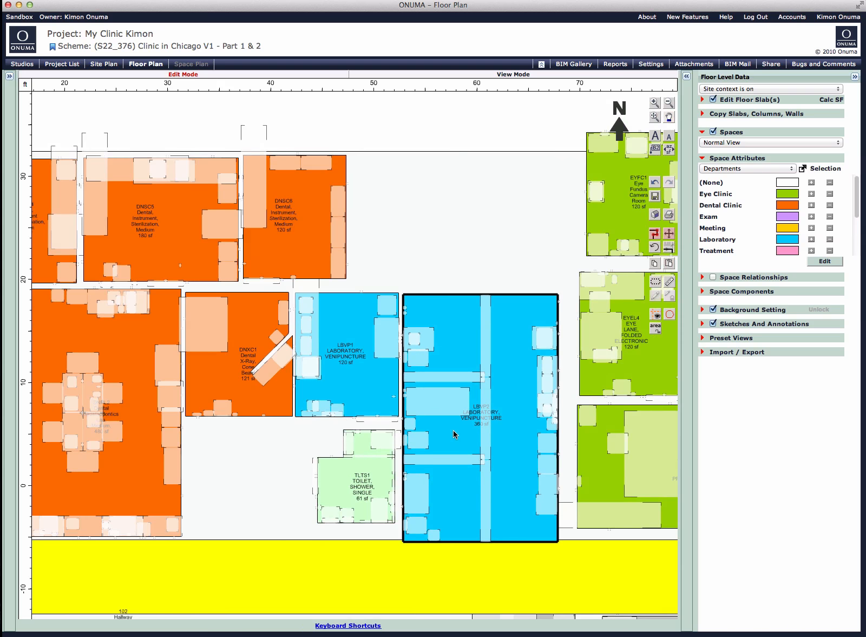
drag(375, 458, 372, 472)
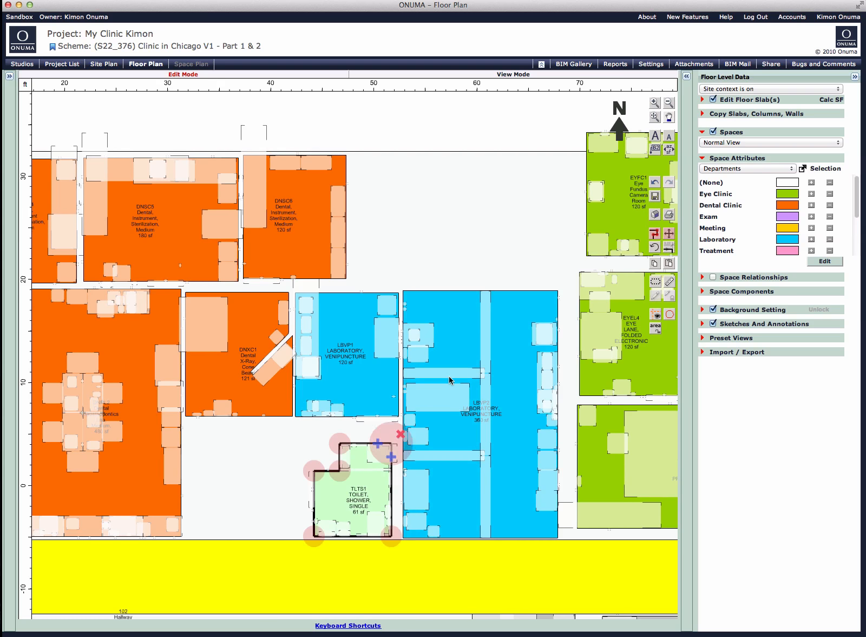
Pack the Eye Clinic rooms together east of laboratory LBVP2 and place On-Call Room DUTY1 beside EYEL1
drag(510, 244, 186, 195)
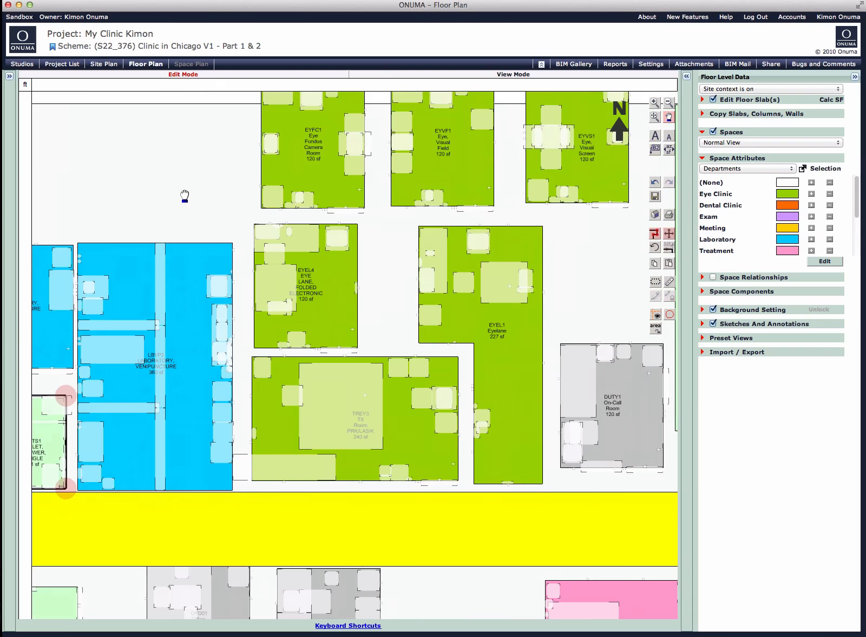
drag(289, 428, 282, 419)
drag(293, 307, 278, 304)
drag(364, 135, 390, 177)
drag(492, 263, 469, 280)
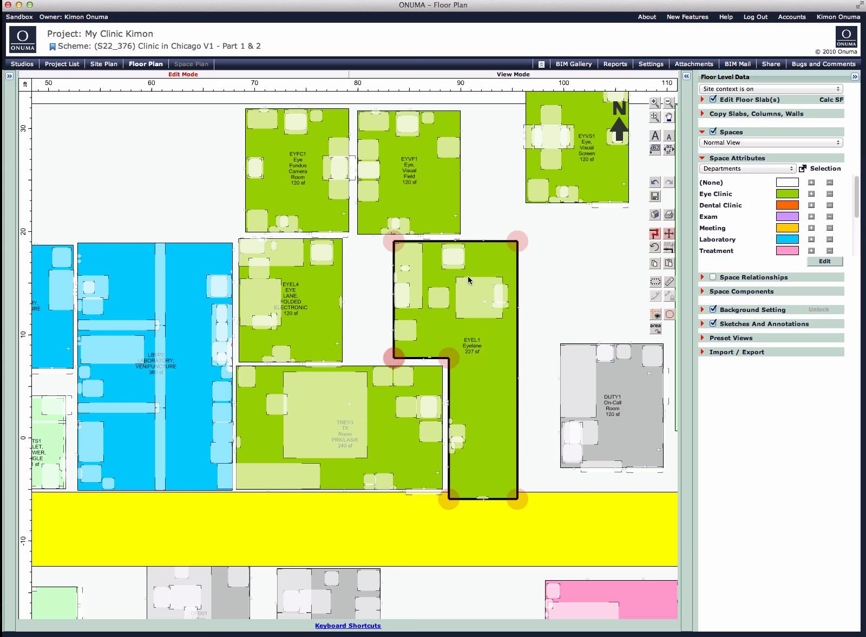
drag(591, 122, 537, 138)
drag(604, 433, 570, 450)
Move the Front Lobby down into the southwest corner of the floor slab
scroll(421, 382, down, 3)
key(space)
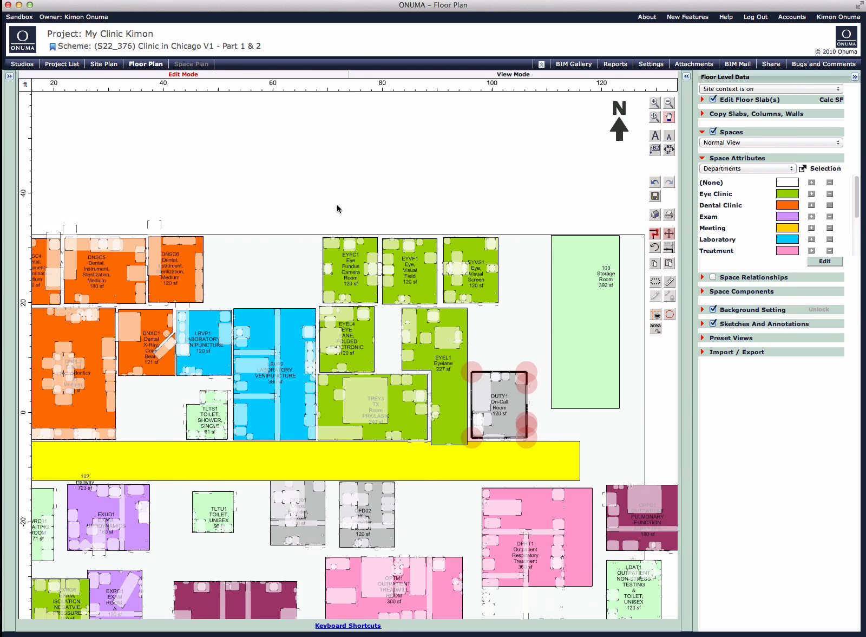
drag(338, 208, 464, 130)
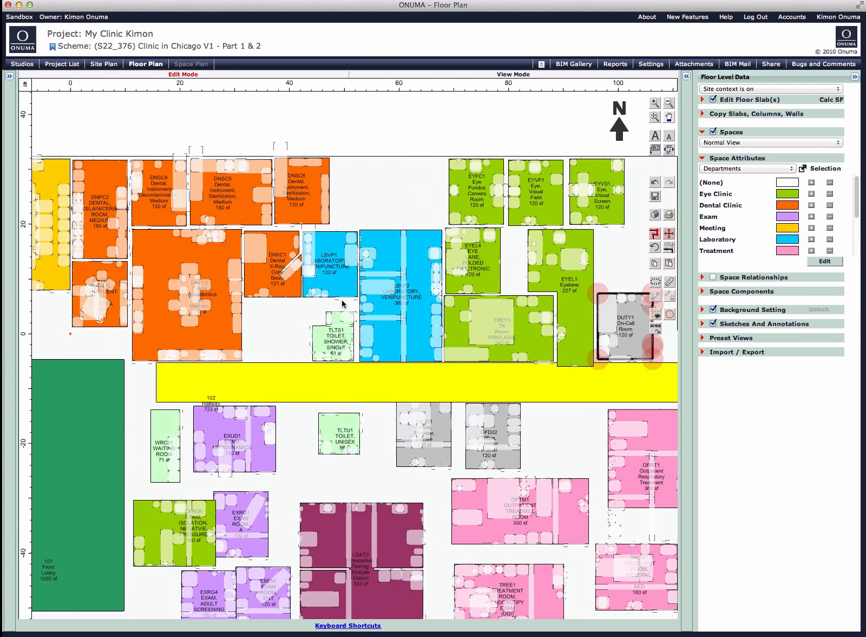
scroll(344, 304, down, 3)
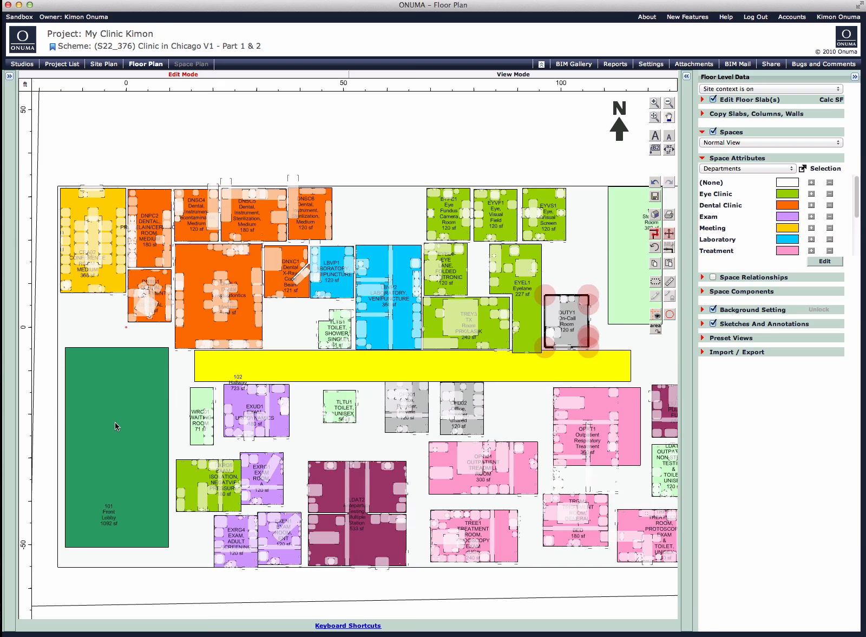
scroll(115, 426, up, 2)
key(space)
drag(201, 408, 337, 387)
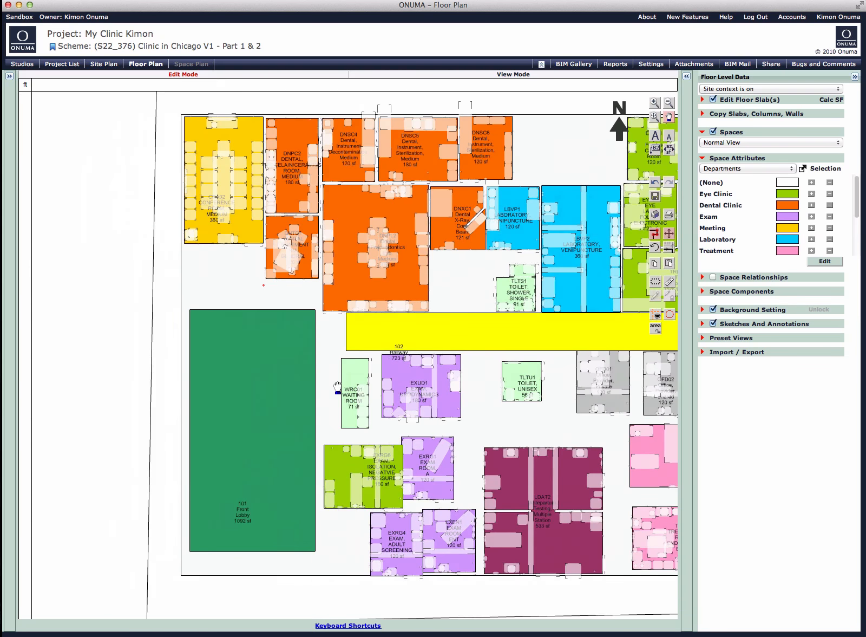
scroll(313, 384, up, 1)
drag(285, 438, 282, 454)
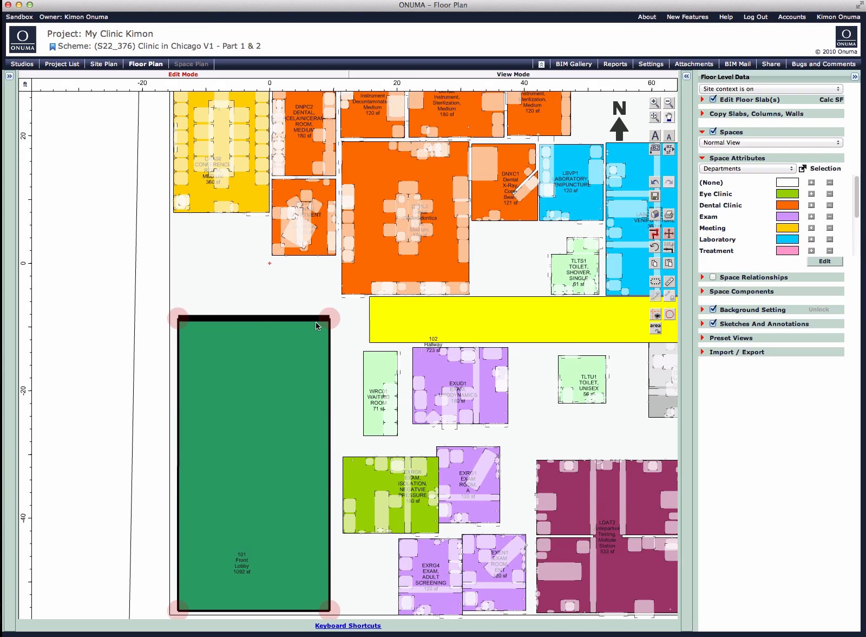
Extend the Front Lobby's north edge into a stepped shape reaching the conference room and the dental treatment room
mouse_move(188, 320)
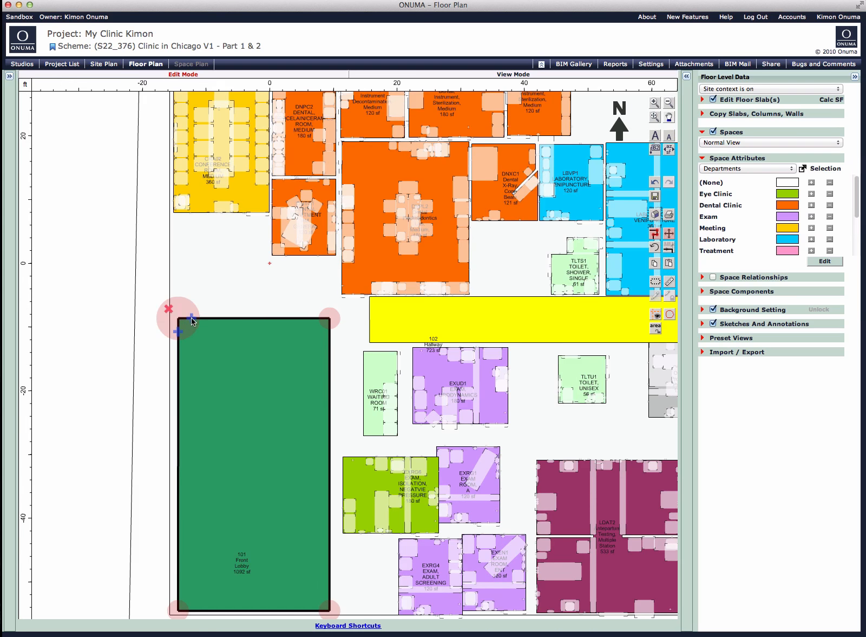
drag(201, 292, 207, 223)
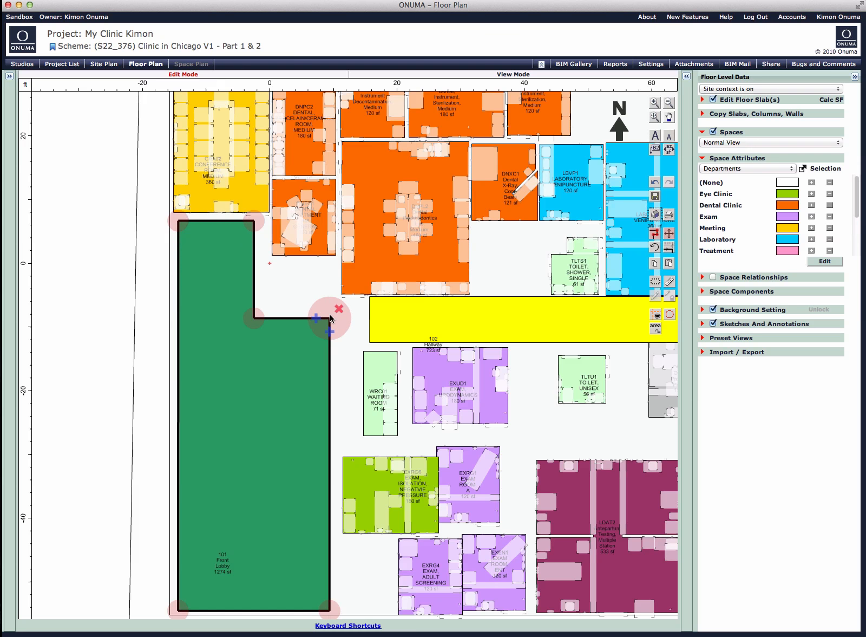
drag(331, 318, 345, 264)
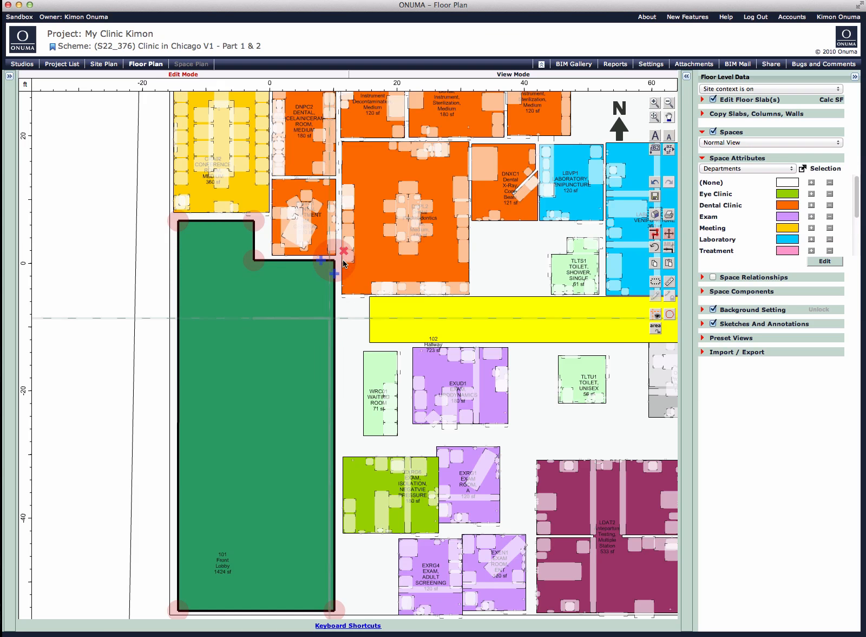
Stretch the hallway's west end until it lines up with the prosthodontics room's west wall, next to the Front Lobby
click(400, 302)
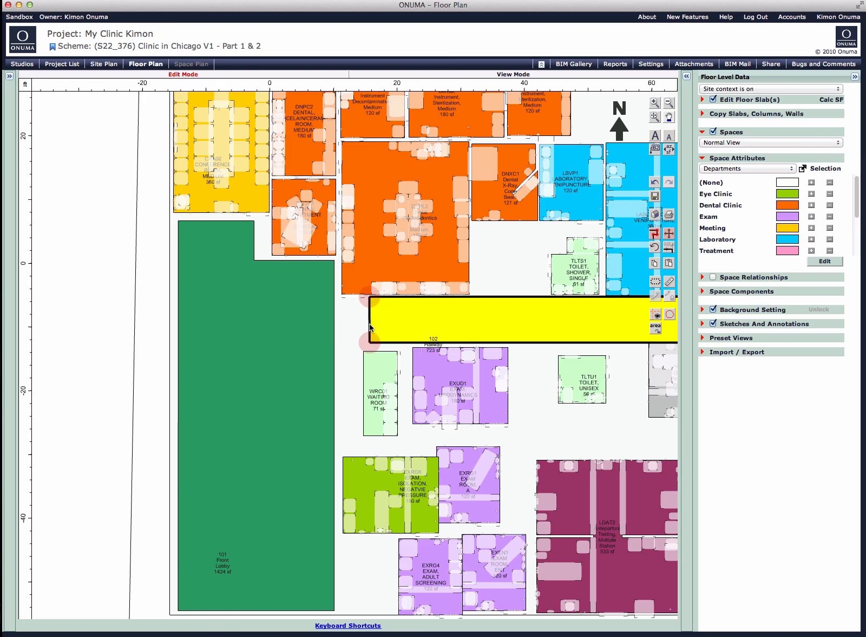
mouse_move(372, 344)
drag(349, 343, 343, 344)
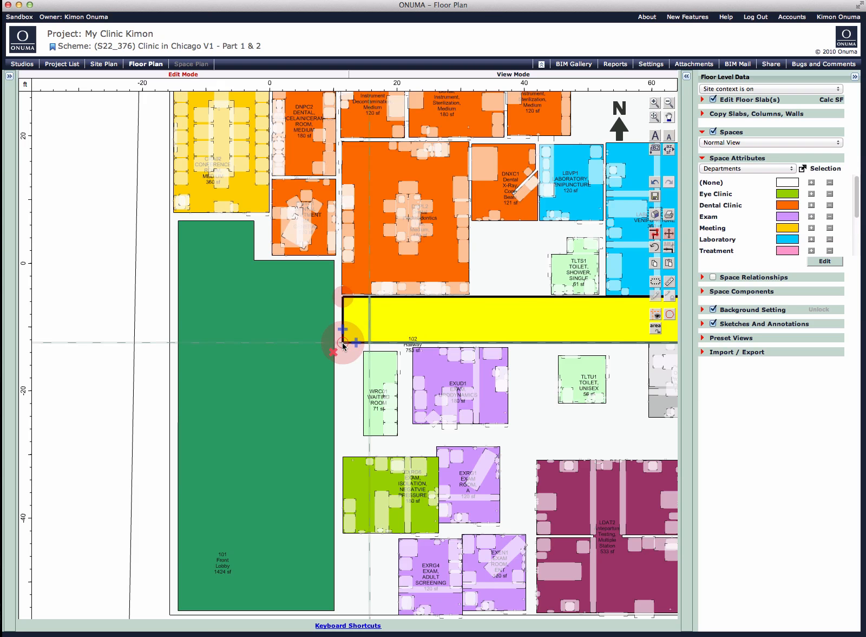
With shortened space labels and edge dimensions shown, set the length of the hallway's west edge to 8 feet
click(669, 151)
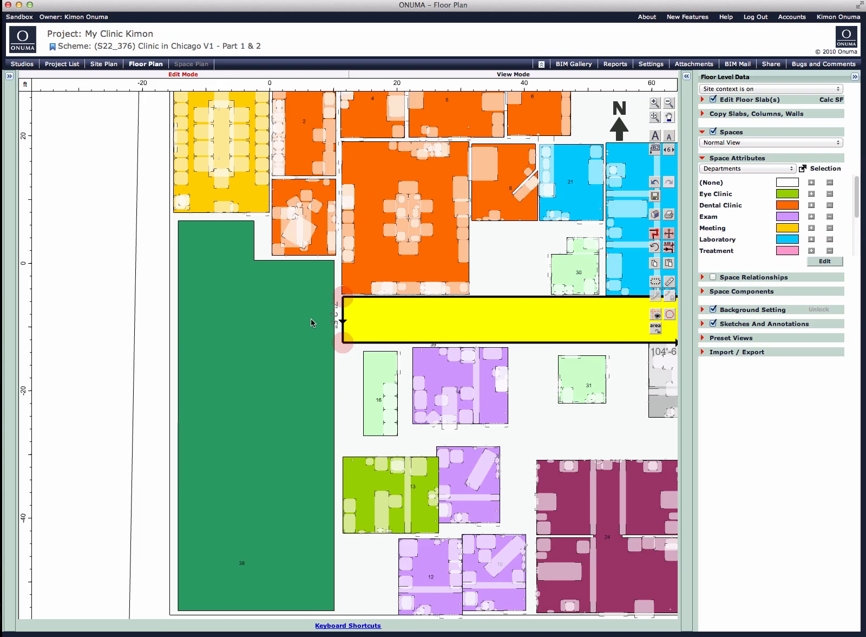
scroll(334, 322, up, 5)
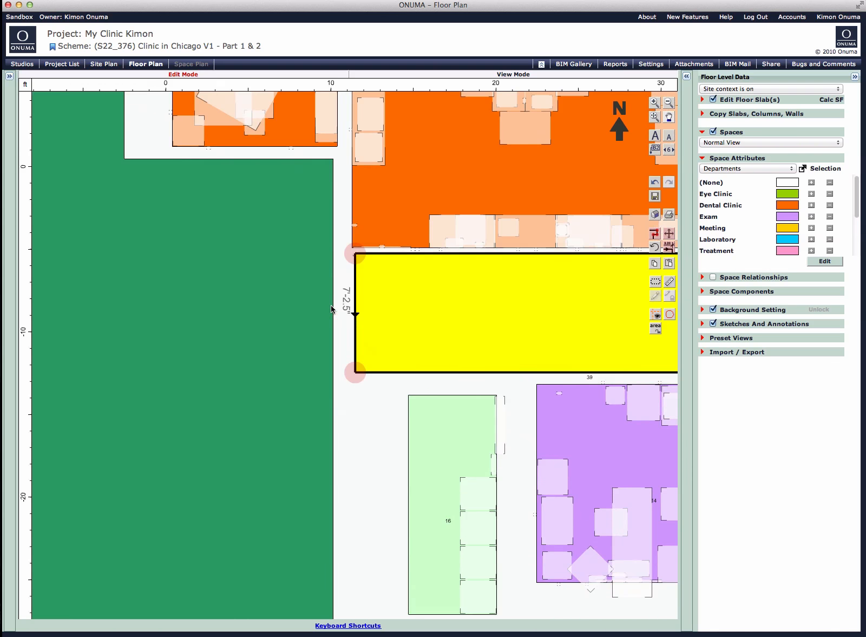
click(349, 306)
click(431, 331)
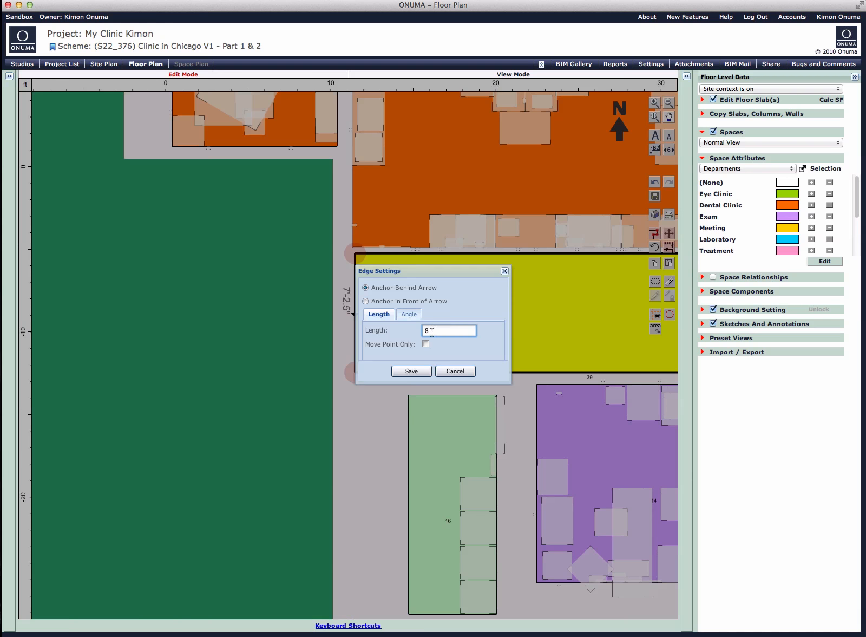
click(418, 370)
scroll(395, 403, down, 5)
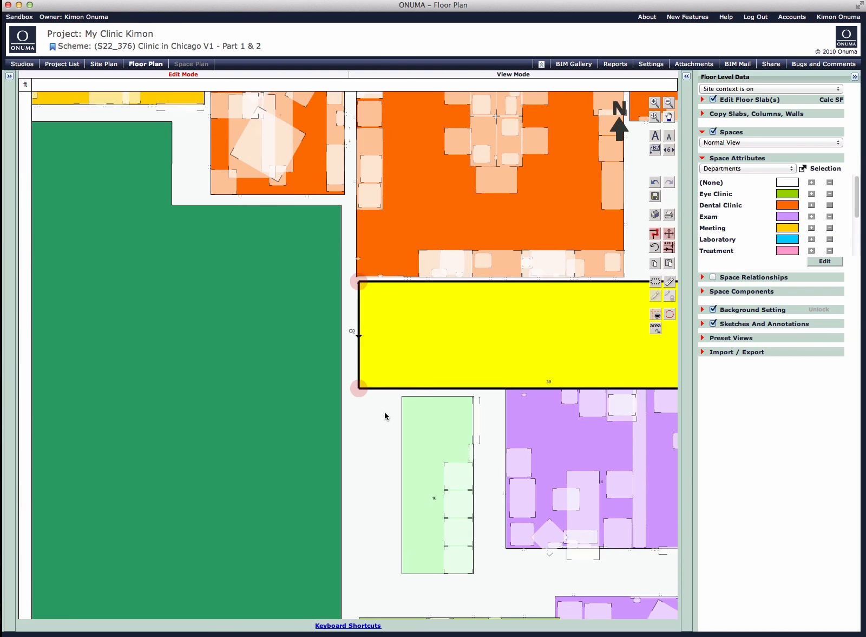
Move waiting room WRC01 beside the Front Lobby just below the hallway, and shift isolation exam room EXRG6 toward the lobby
scroll(384, 417, down, 2)
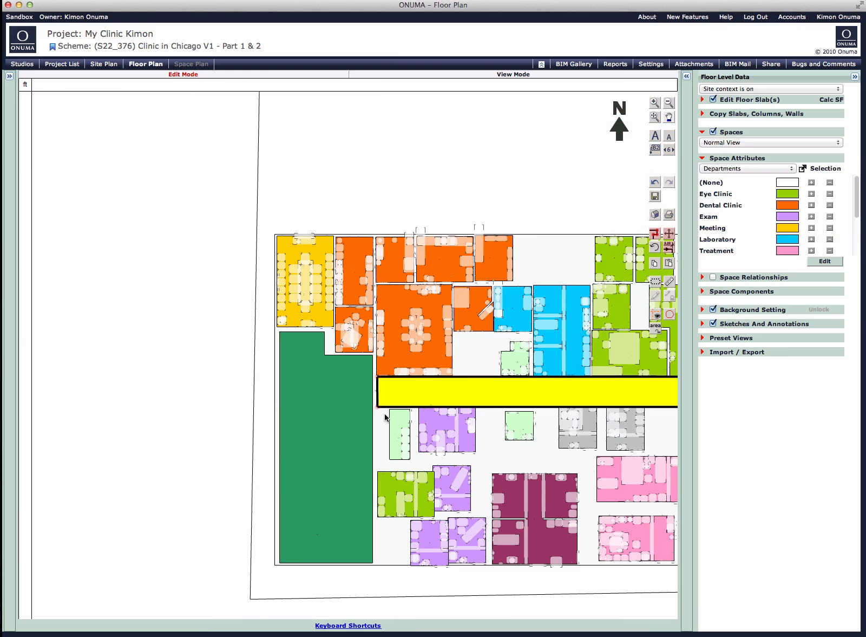
click(395, 426)
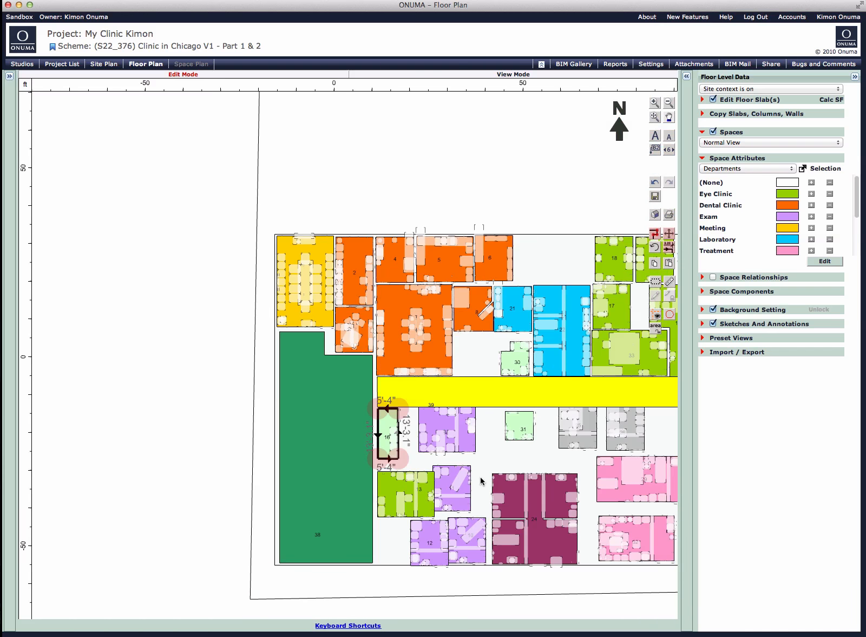
scroll(471, 482, up, 2)
click(385, 542)
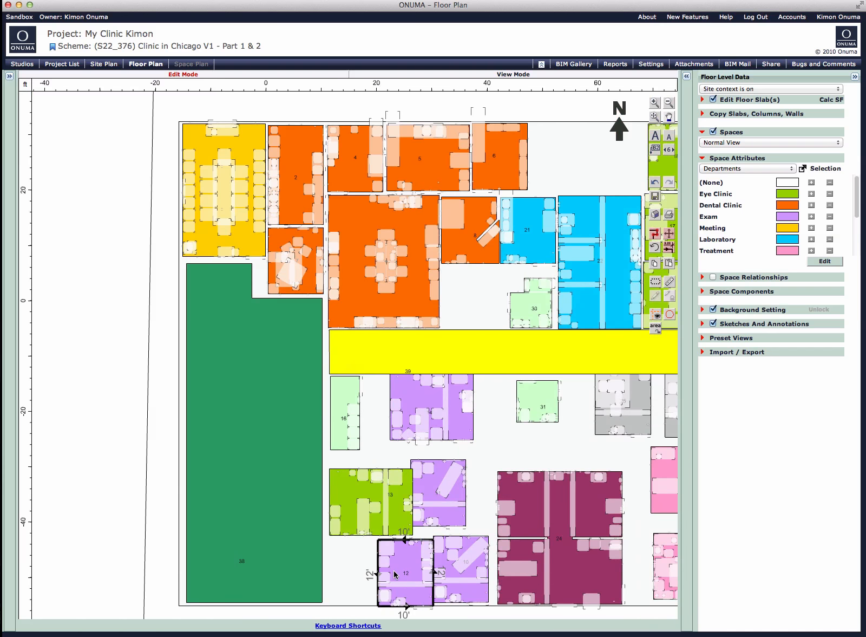
click(369, 496)
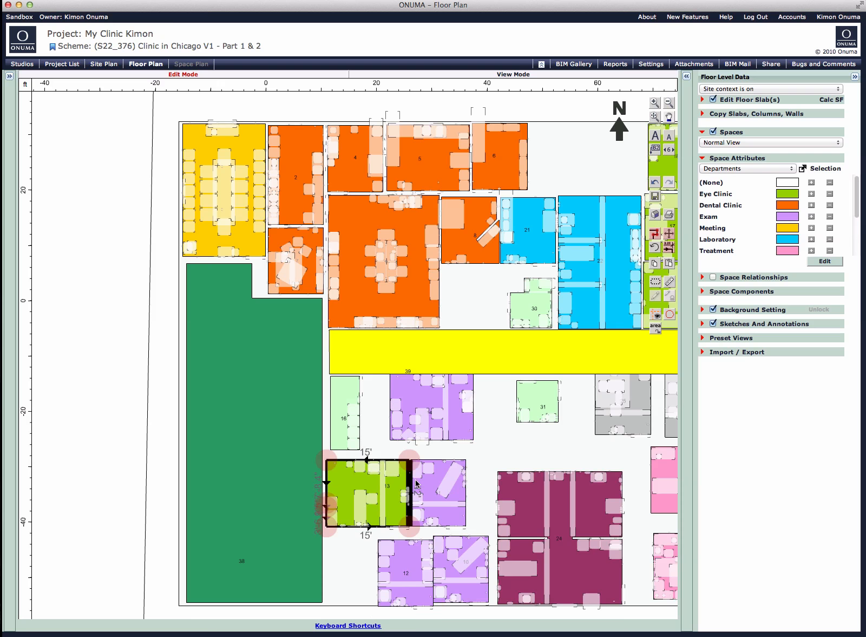
Shift exam room EXRG1 clear of EXRG6, EXUD1 beside the waiting room, and toilet TLTU1 against the gray office below the hallway
click(437, 490)
drag(407, 410, 386, 410)
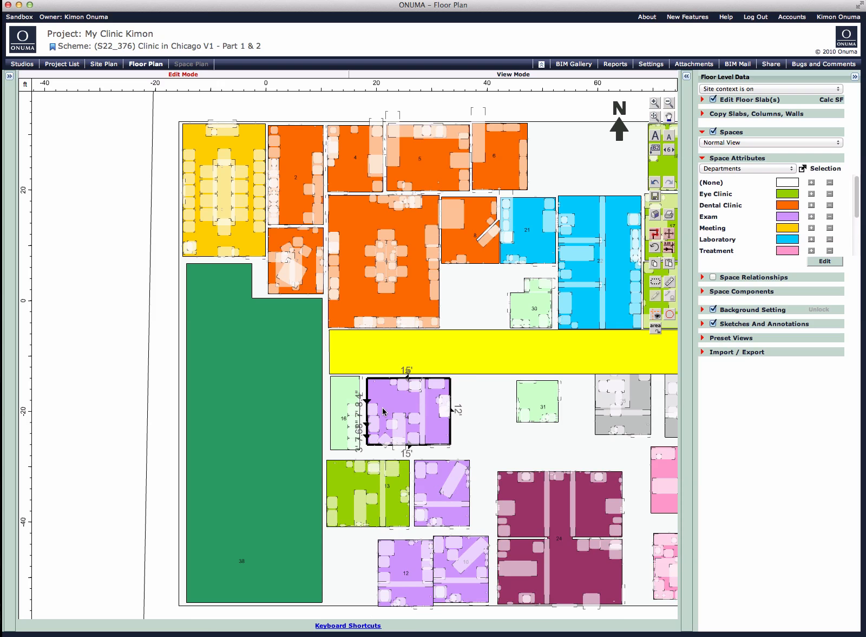
scroll(567, 396, up, 1)
drag(514, 401, 578, 391)
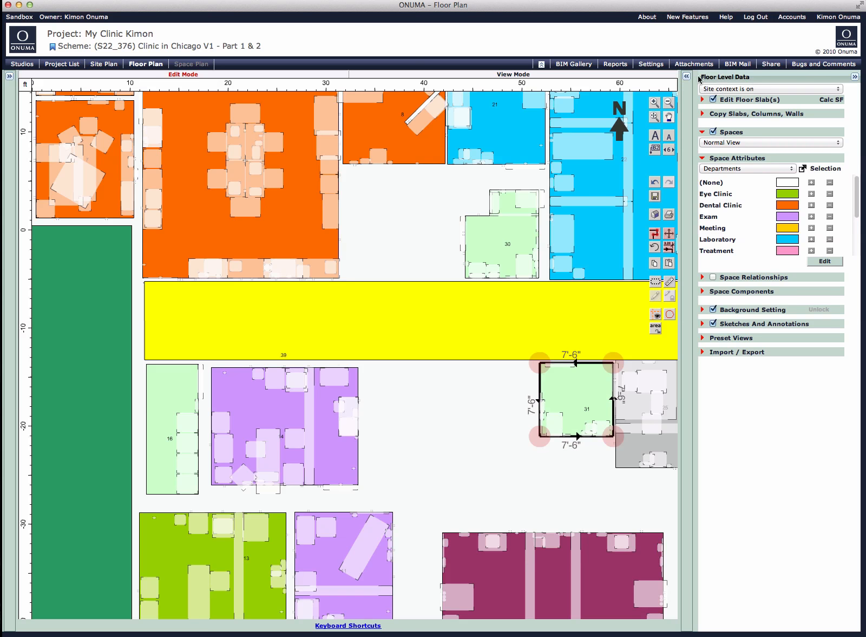
Add a rectangular 300 SF space and place it below the hallway, directly east of exam room EXUD1
click(686, 76)
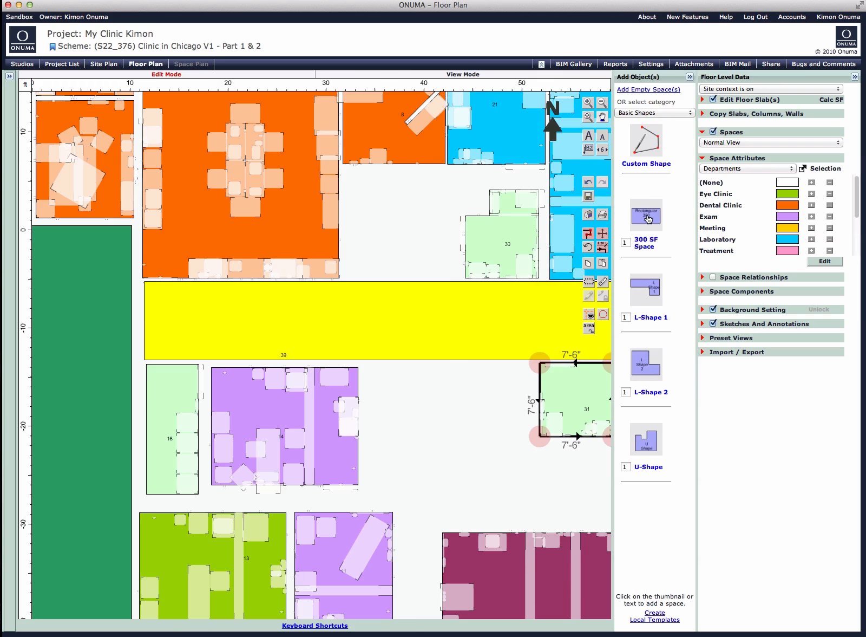
click(648, 217)
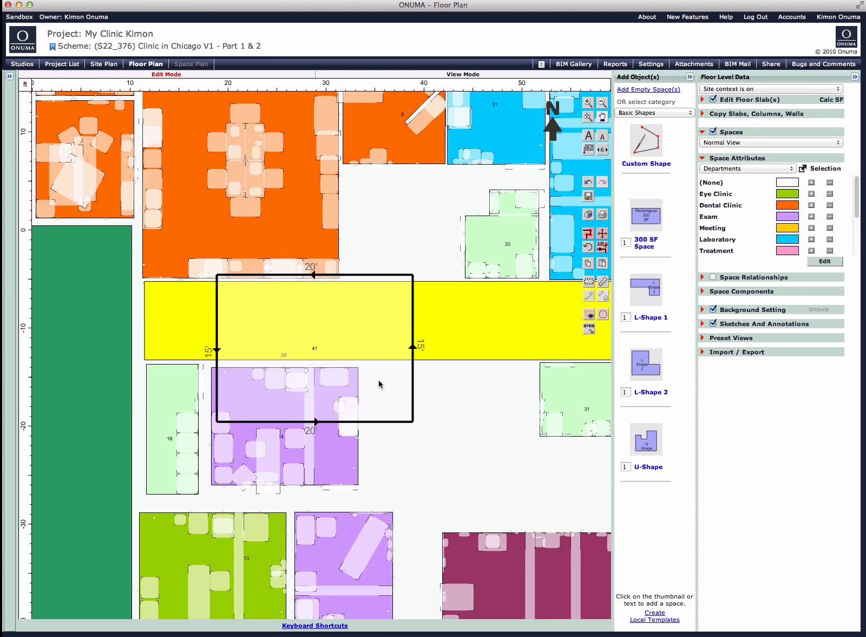
click(431, 406)
drag(431, 405, 506, 453)
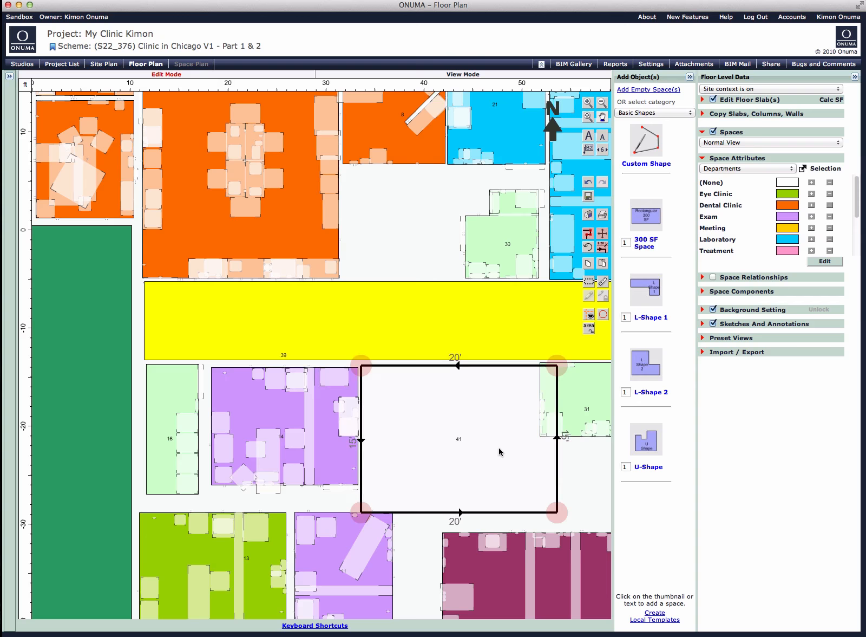
Name the new space Waiting Room 2 with number 105, and switch the plan labels to space numbers
double_click(499, 452)
double_click(342, 193)
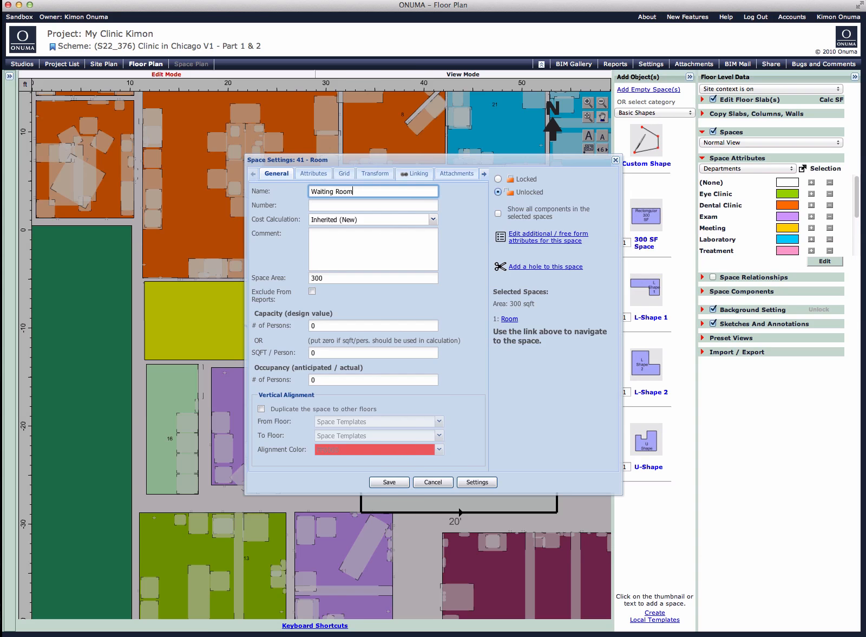
click(351, 205)
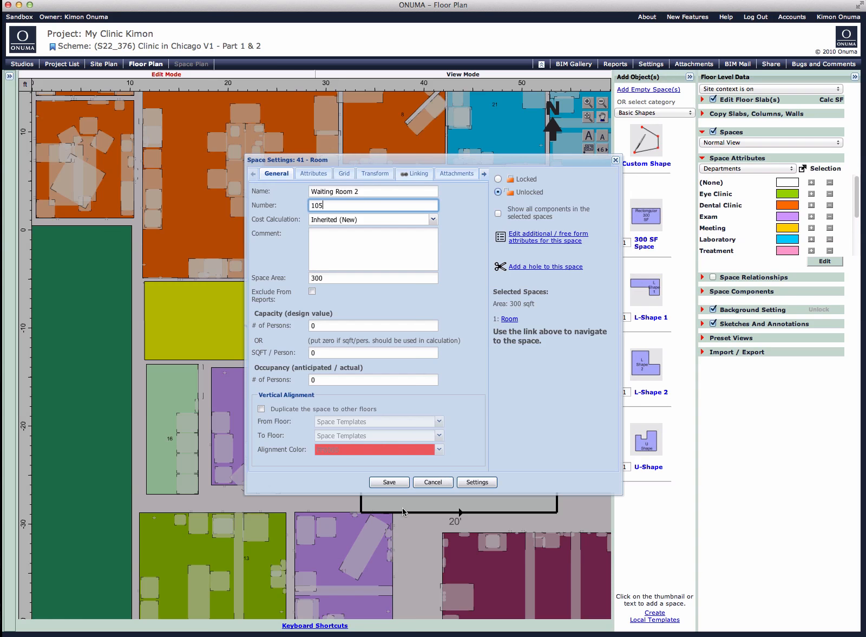
click(394, 486)
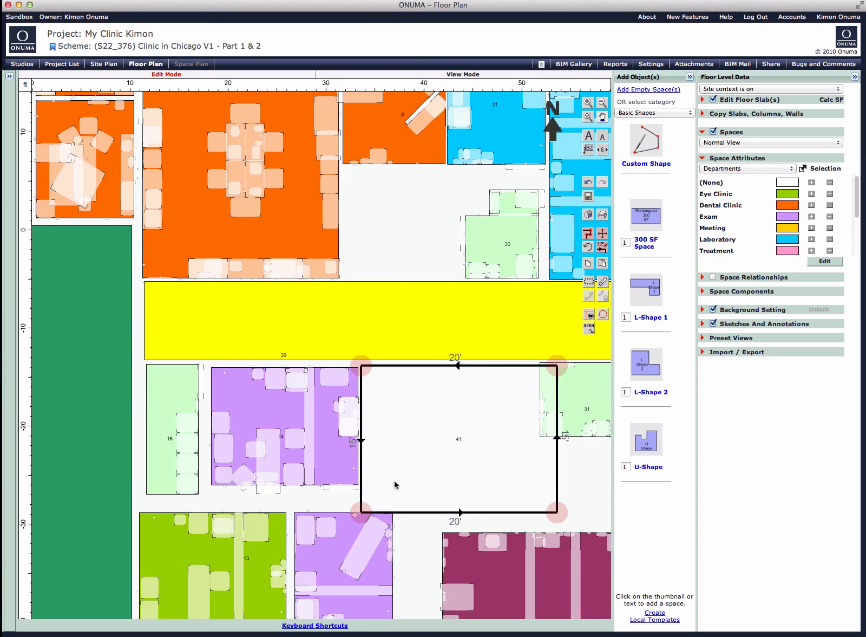
click(603, 150)
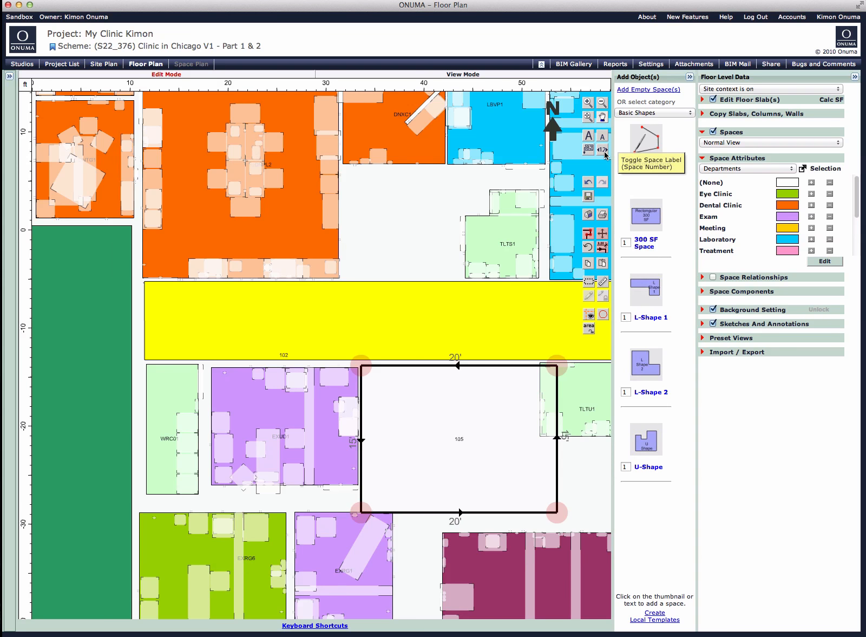
Show space numbers, names and areas in the plan labels, and shrink Waiting Room 2 to about 12' by 12' below the hallway
click(604, 151)
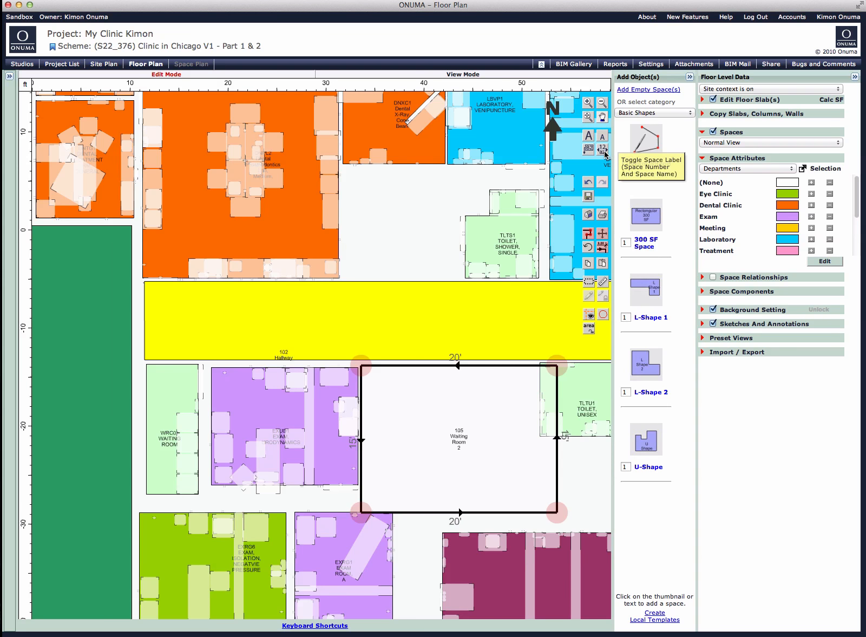
mouse_move(553, 373)
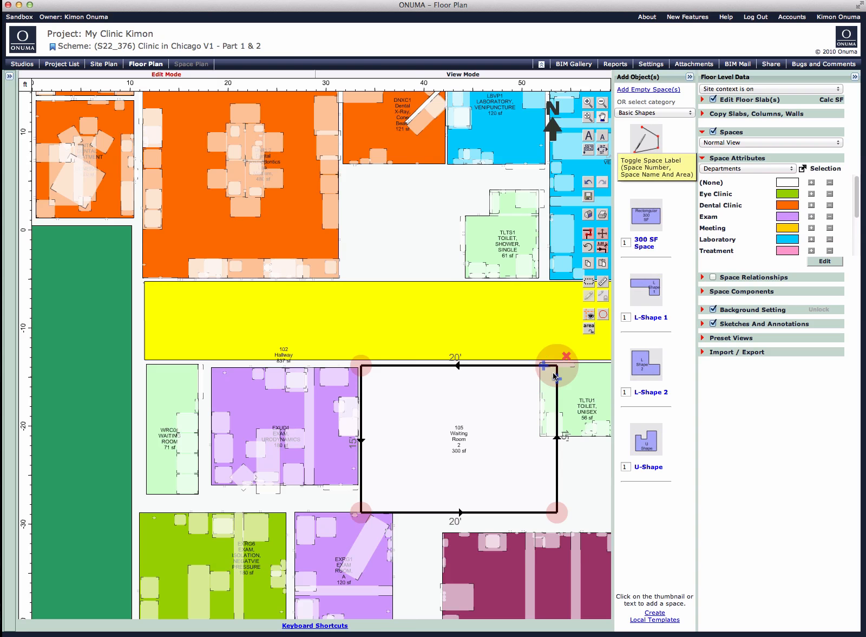
drag(555, 374, 531, 372)
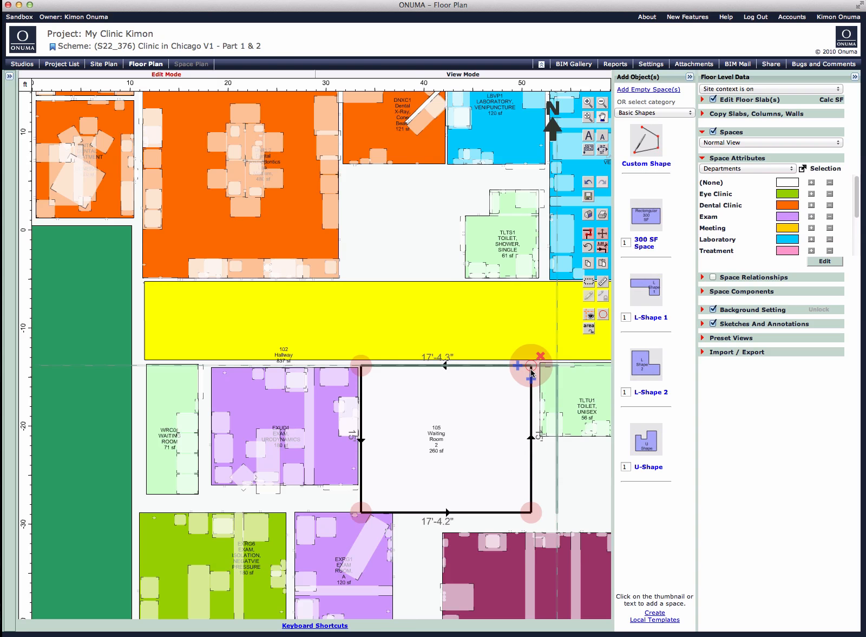
drag(493, 477, 479, 430)
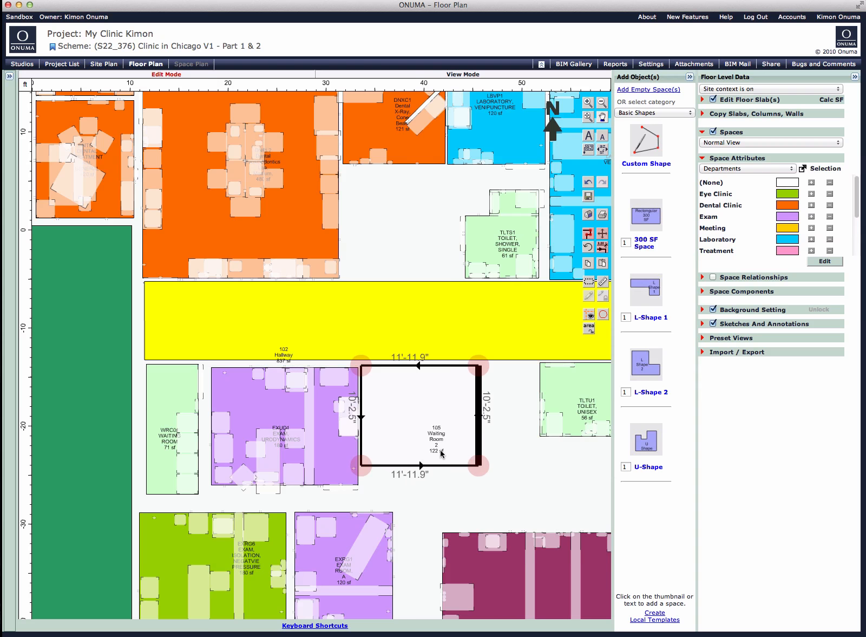
drag(425, 466, 427, 485)
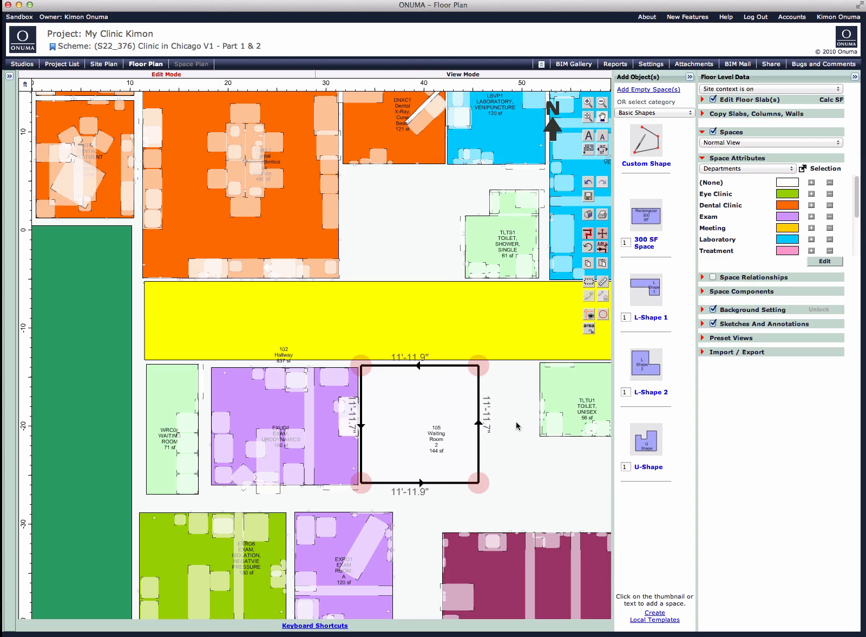
Move exam rooms EXRG4 and EXEN1 west toward the Front Lobby, and nudge testing room LDAT2 northeast
scroll(496, 355, down, 5)
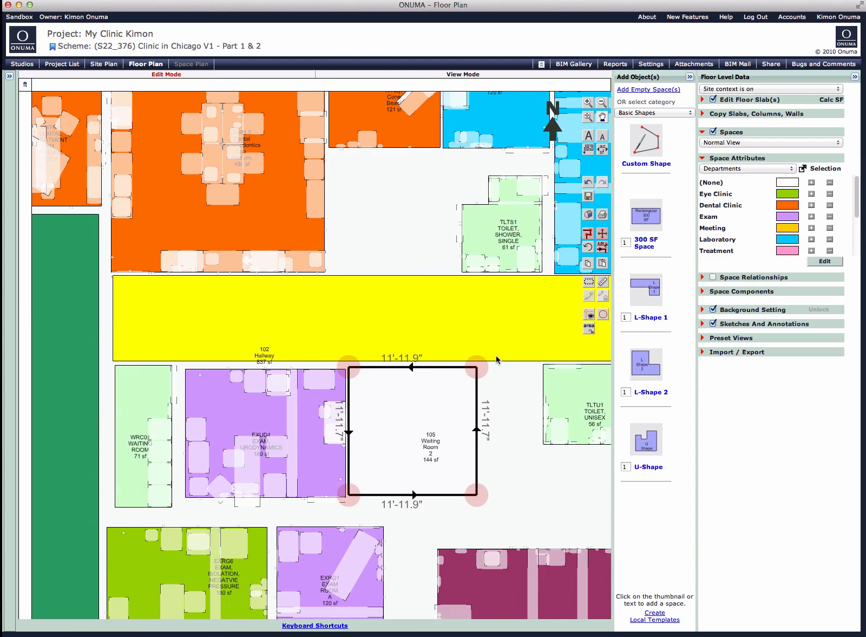
drag(387, 534, 347, 529)
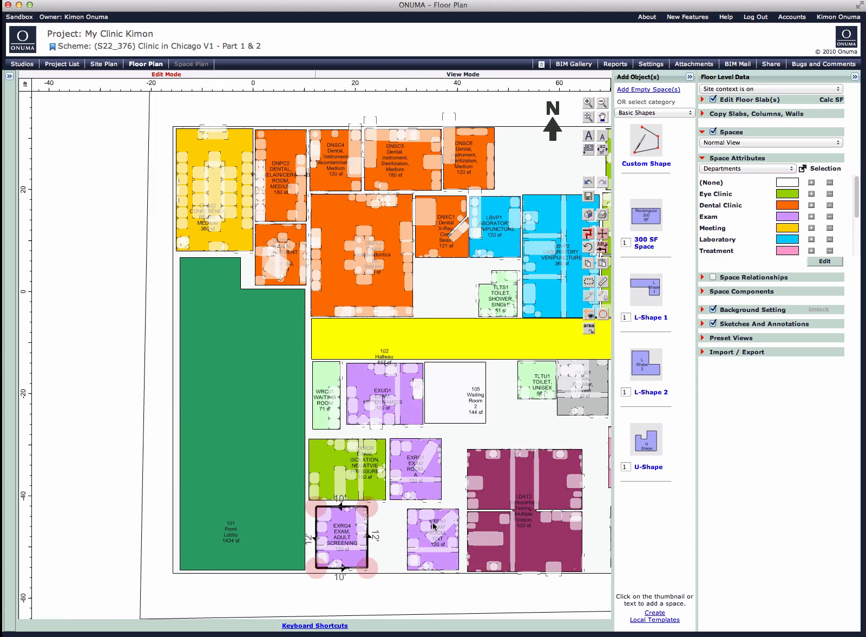
drag(433, 523, 401, 525)
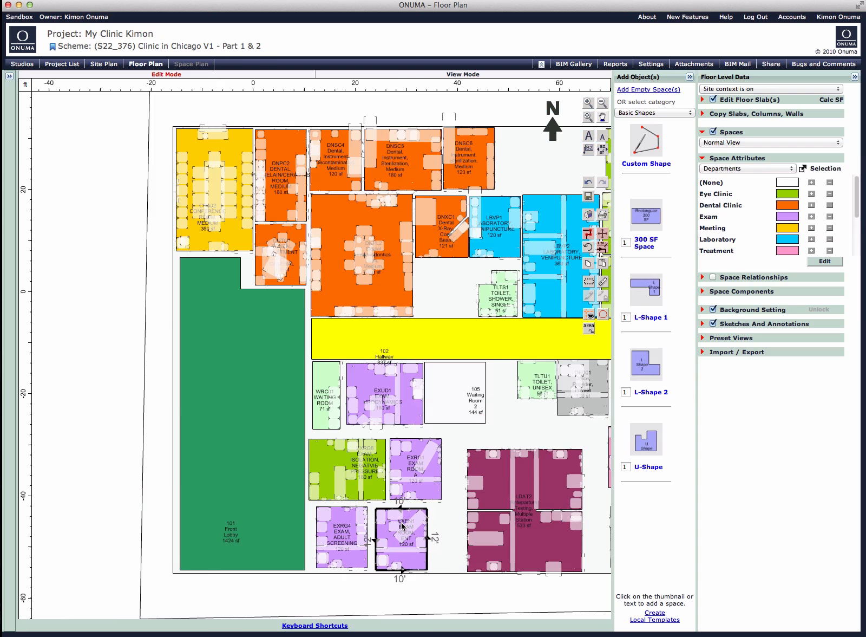
click(491, 469)
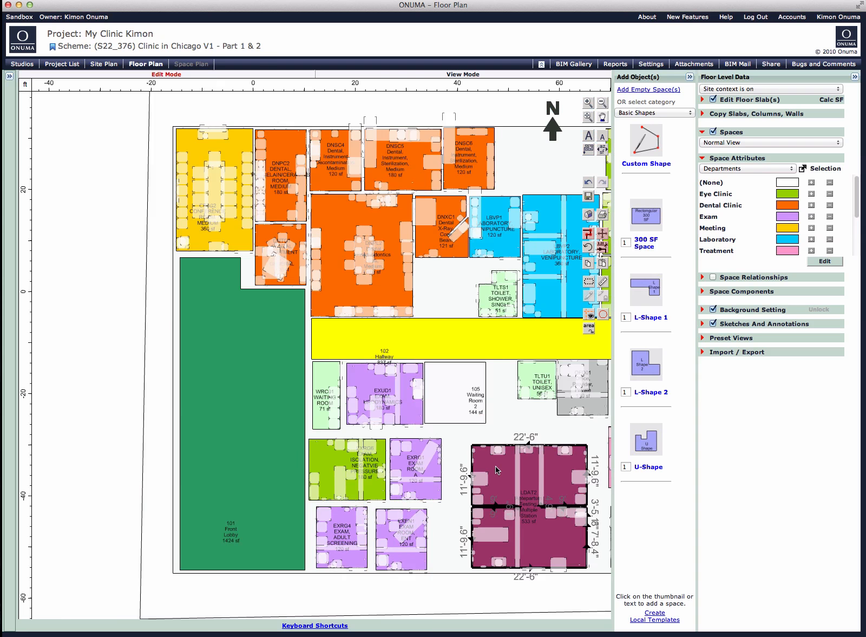
Split Waiting Room 2's south edge and extend its eastern half about 28'-8" south to the slab edge as a narrow leg
click(465, 419)
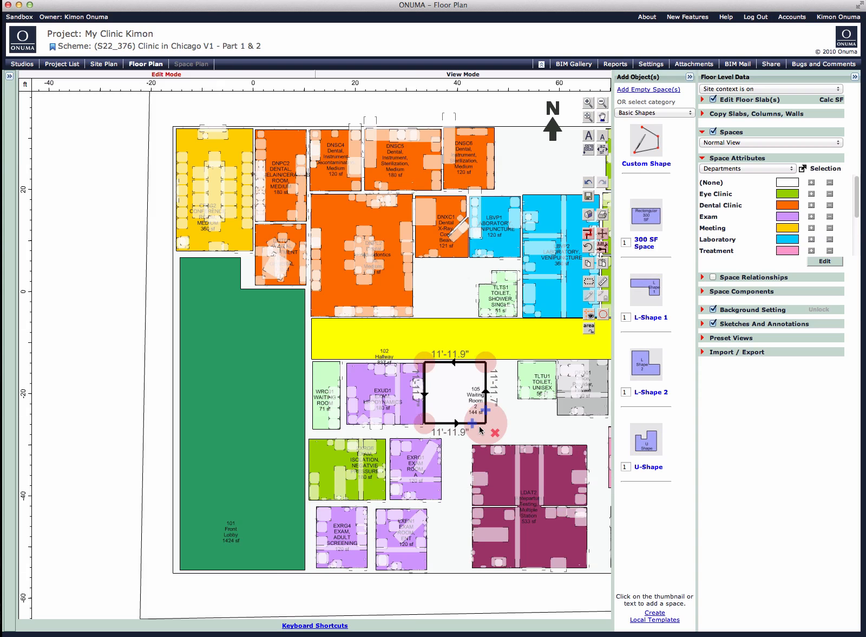
click(473, 422)
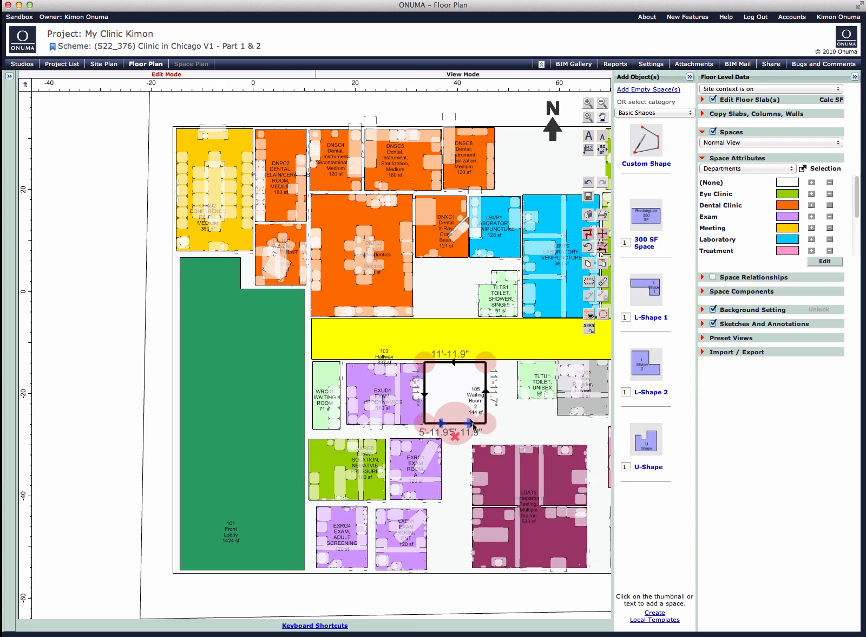
scroll(507, 446, up, 3)
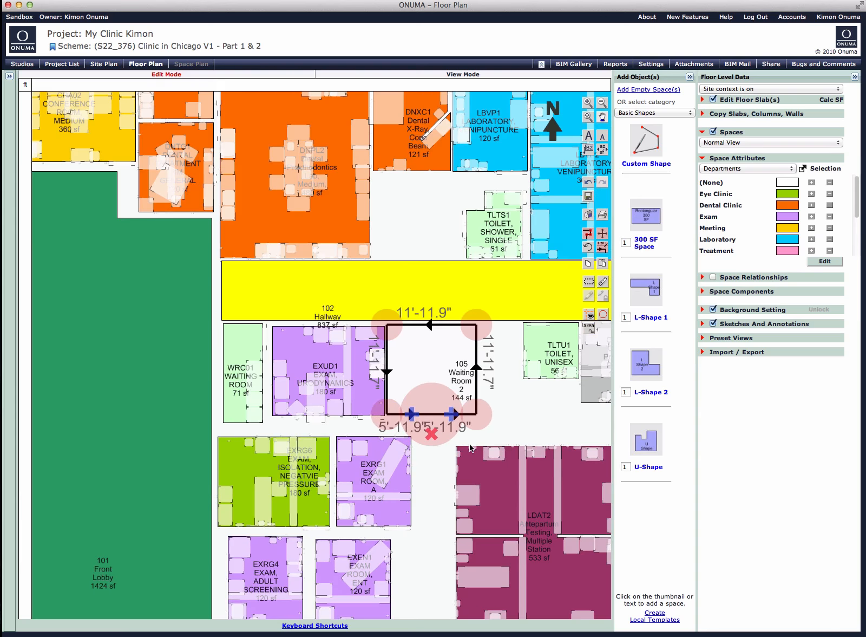
drag(513, 430, 467, 357)
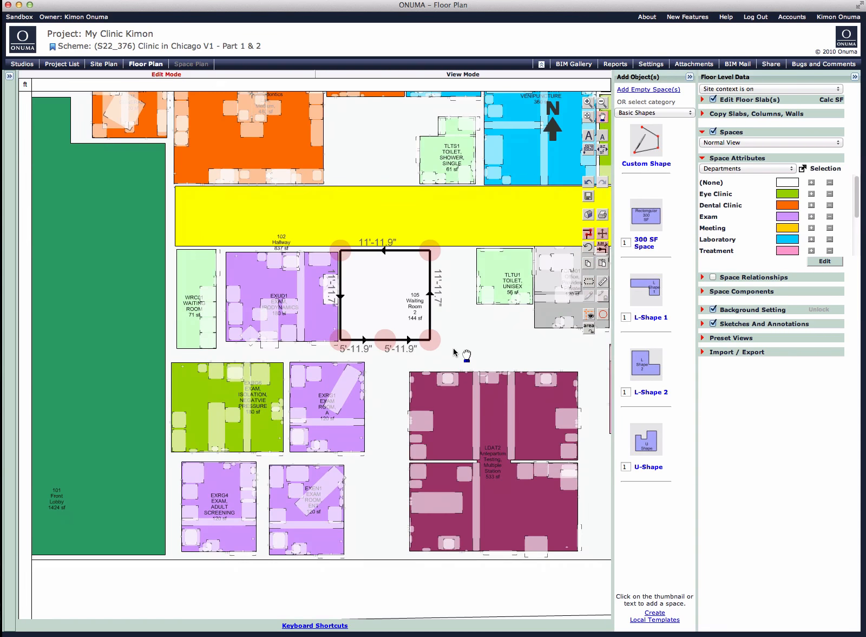
drag(391, 490, 390, 554)
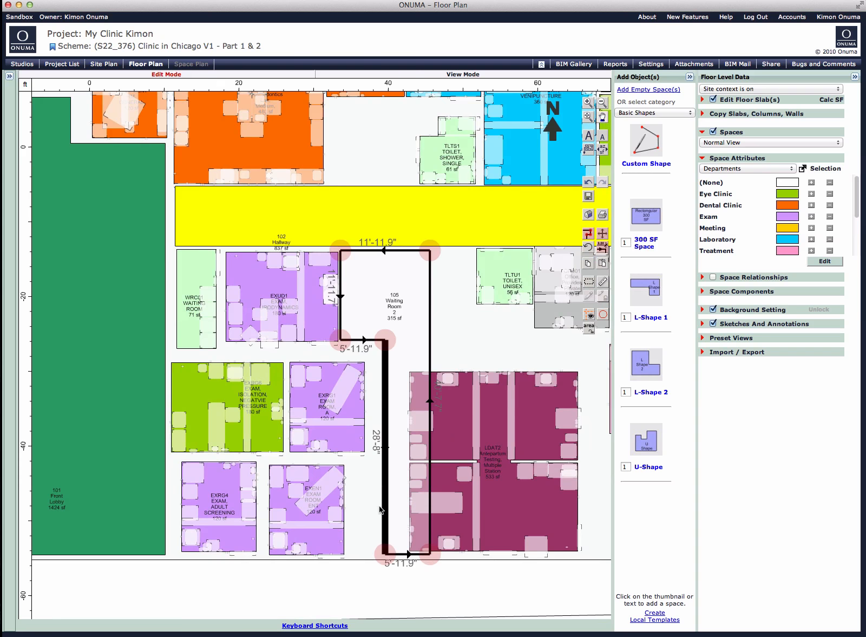
drag(381, 510, 375, 511)
drag(429, 472, 405, 472)
Move toilet TLTU1 and the adjacent gray office west beside Waiting Room 2, and shift LDAT2 clear of its leg and north below the office
drag(484, 460, 493, 462)
drag(504, 277, 434, 278)
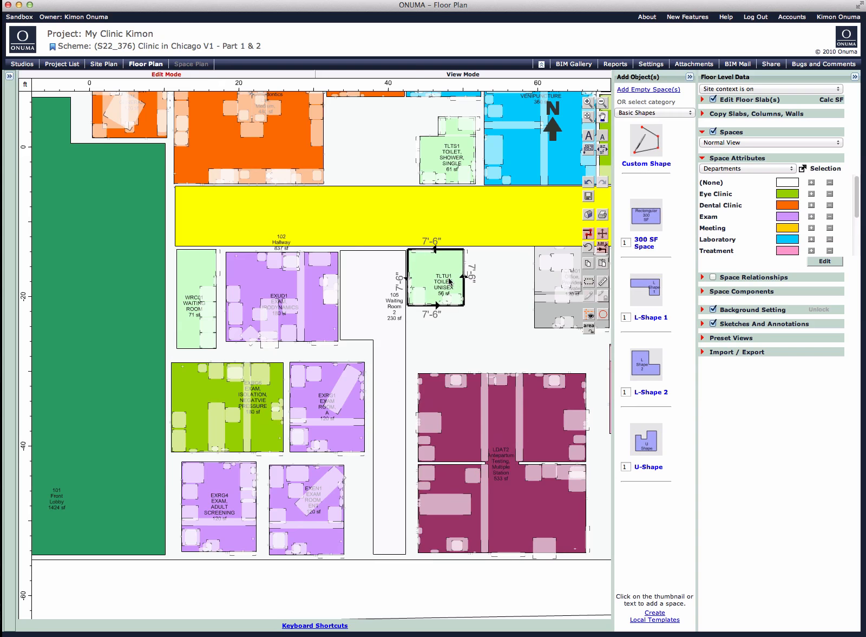
drag(563, 295, 510, 295)
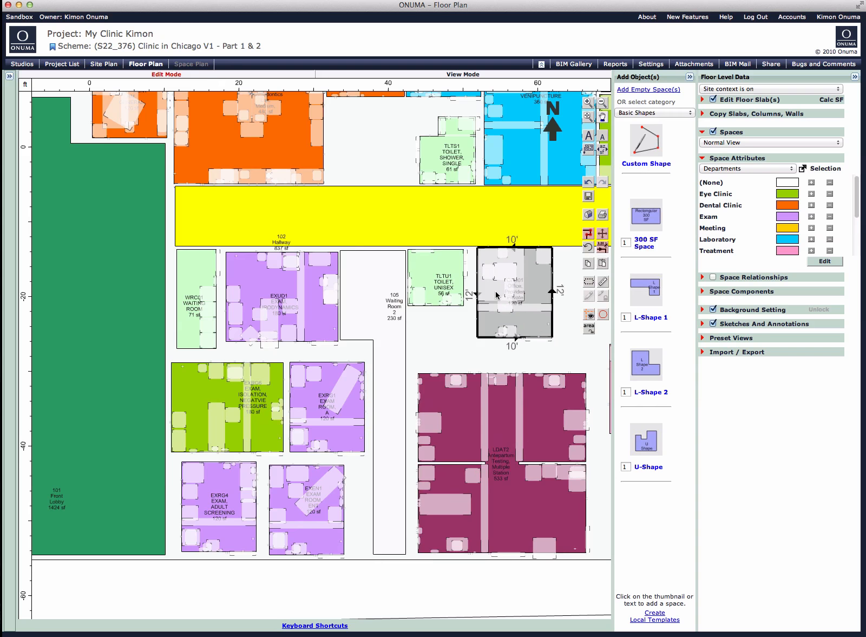
scroll(503, 308, down, 2)
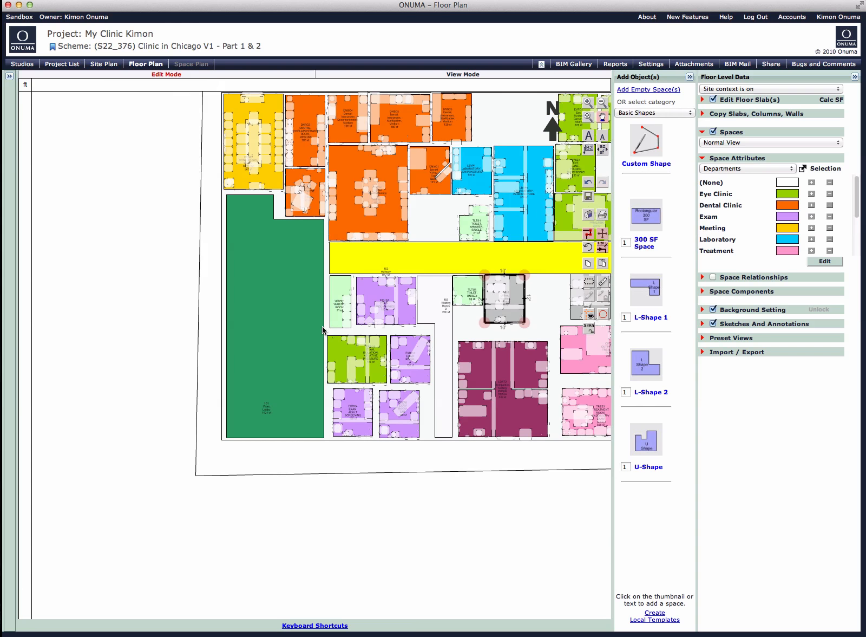
drag(470, 501, 323, 523)
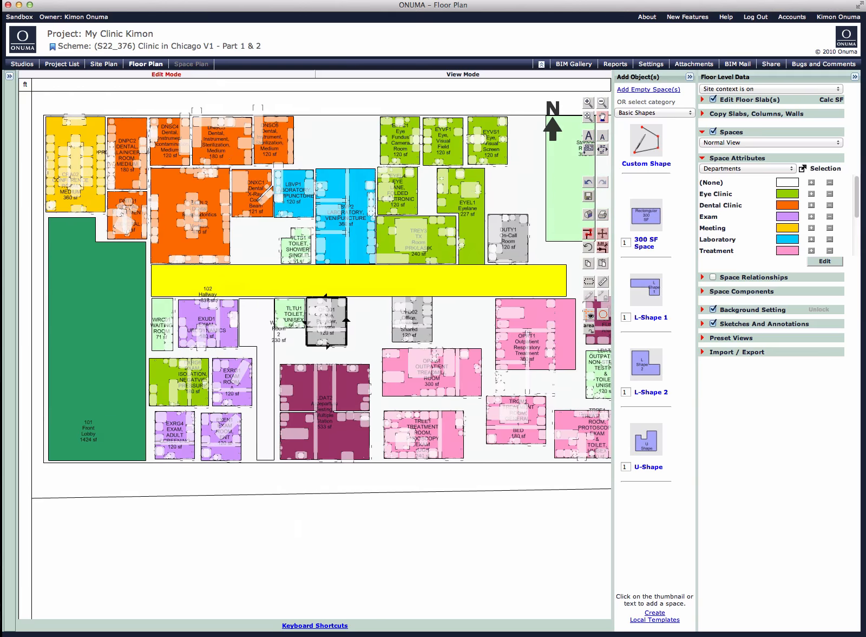
scroll(389, 446, up, 2)
click(302, 379)
drag(301, 376, 298, 351)
Unlock Floor Slab 1 in its slab settings and save the change
scroll(324, 425, down, 4)
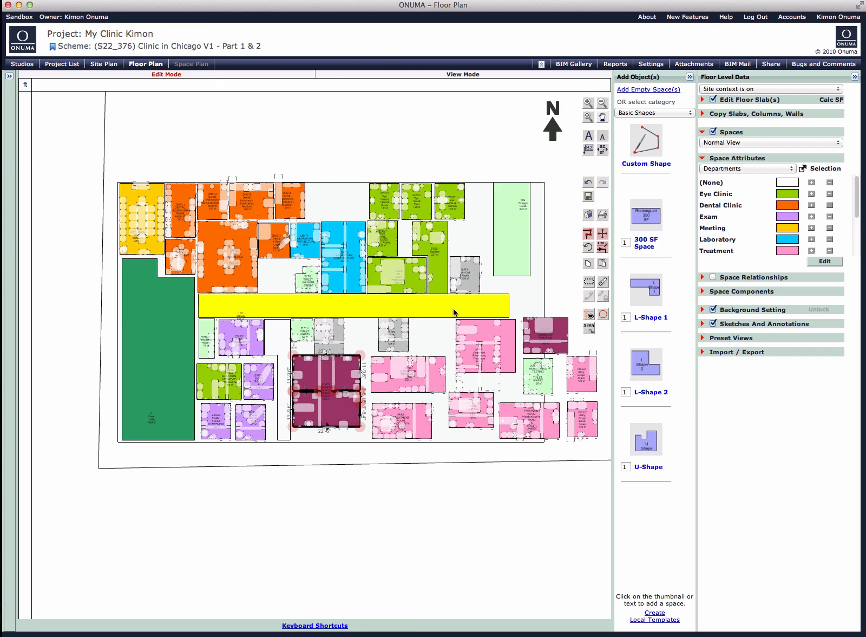
click(466, 230)
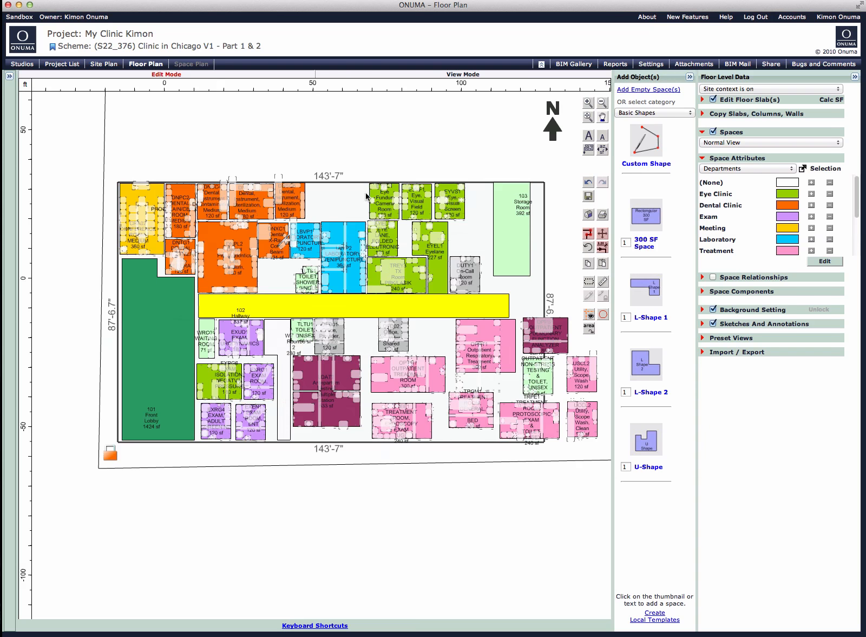
double_click(328, 200)
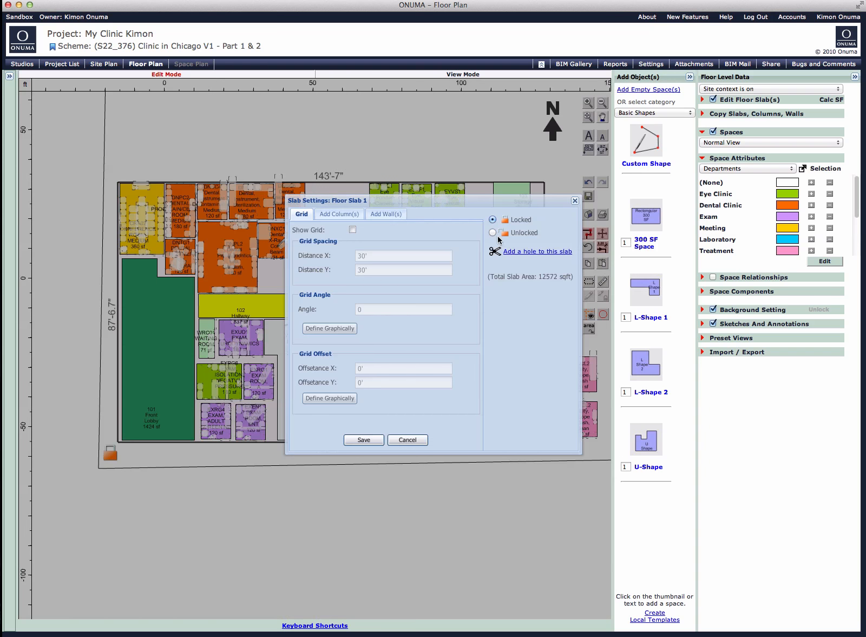
click(363, 440)
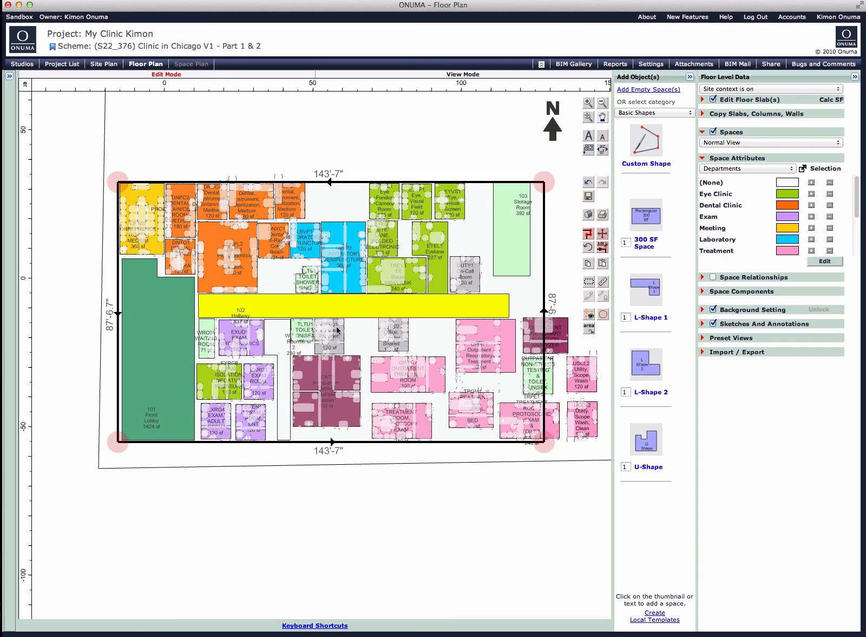
Reshape the slab's north edge into two setbacks, with about 64'-6" kept along the west and a lowest stretch of about 35'-11" at the east
mouse_move(535, 190)
click(534, 185)
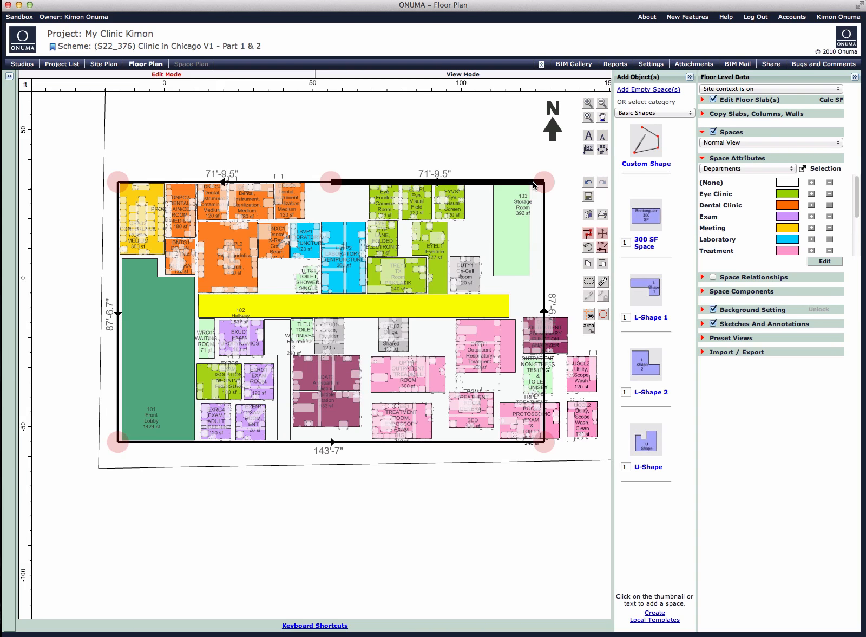
click(345, 185)
drag(345, 185, 309, 183)
drag(544, 182, 551, 241)
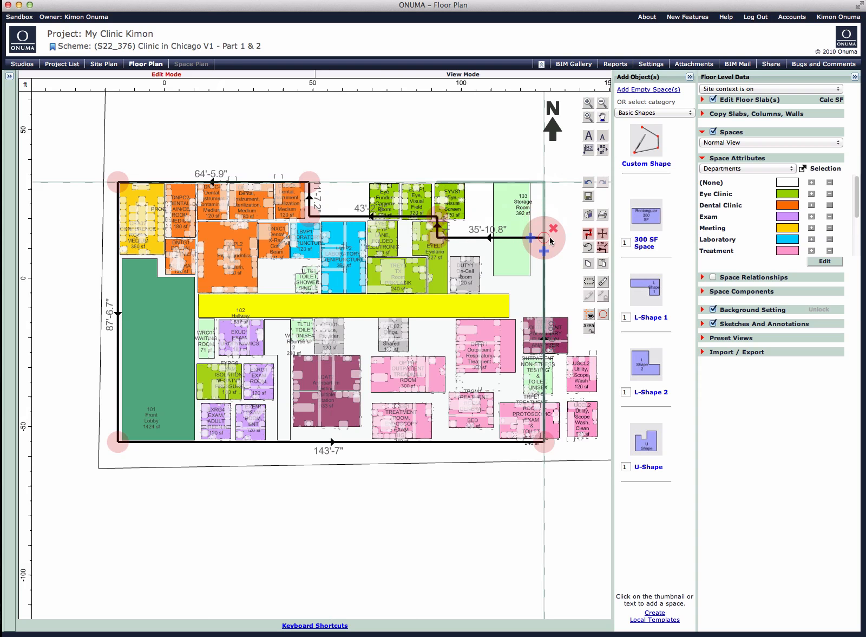
Move eye rooms EYFC1, EYVF1 and EYVS1 together below the hallway, in a row directly east of office OFD02 placed beside the other gray office
click(454, 198)
shift+click(413, 198)
shift+click(382, 197)
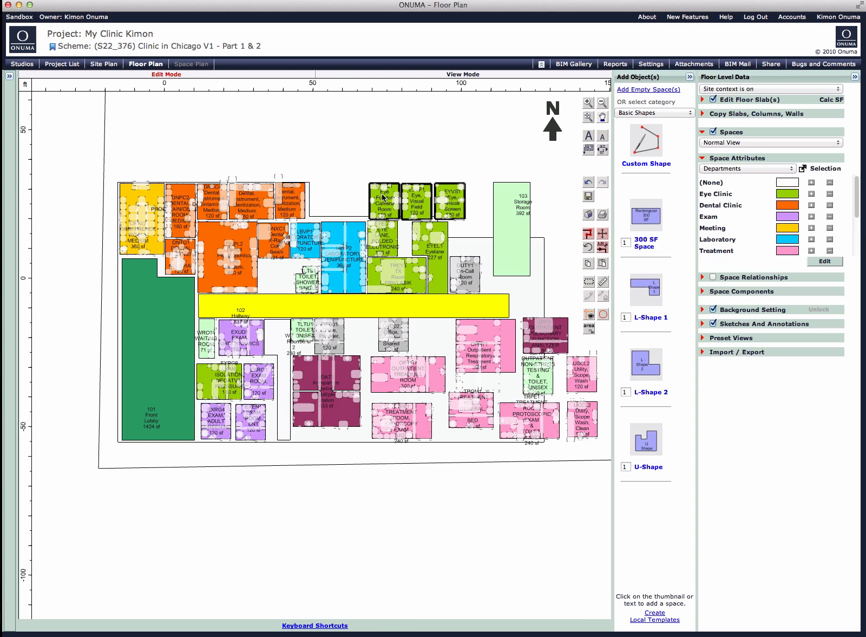
drag(382, 197, 352, 336)
click(436, 321)
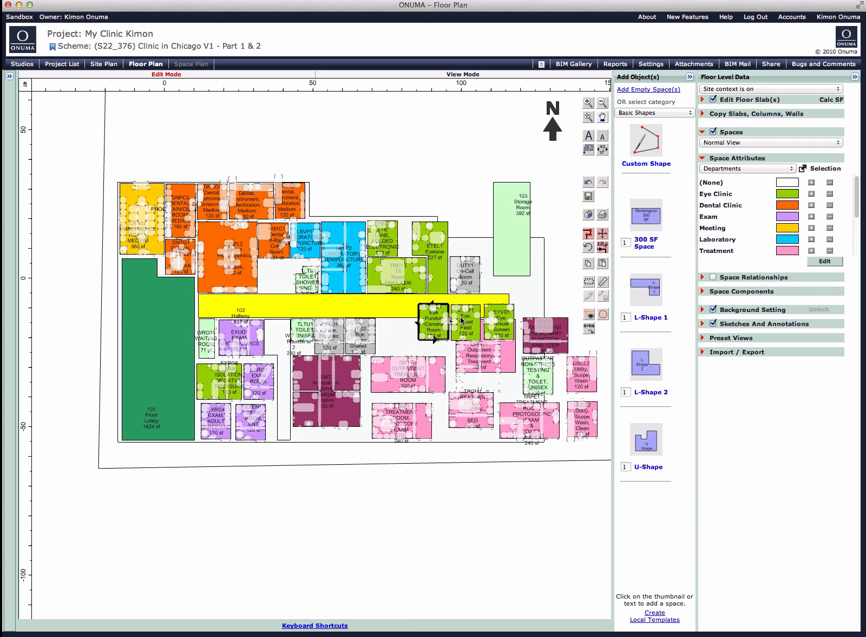
shift+click(468, 320)
shift+click(504, 320)
drag(503, 320, 453, 337)
Move on-call room DUTY1 east out of the way, and rotate Storage Room 103 horizontal and place it above the hallway beside EYEL1
drag(471, 273, 545, 288)
click(513, 248)
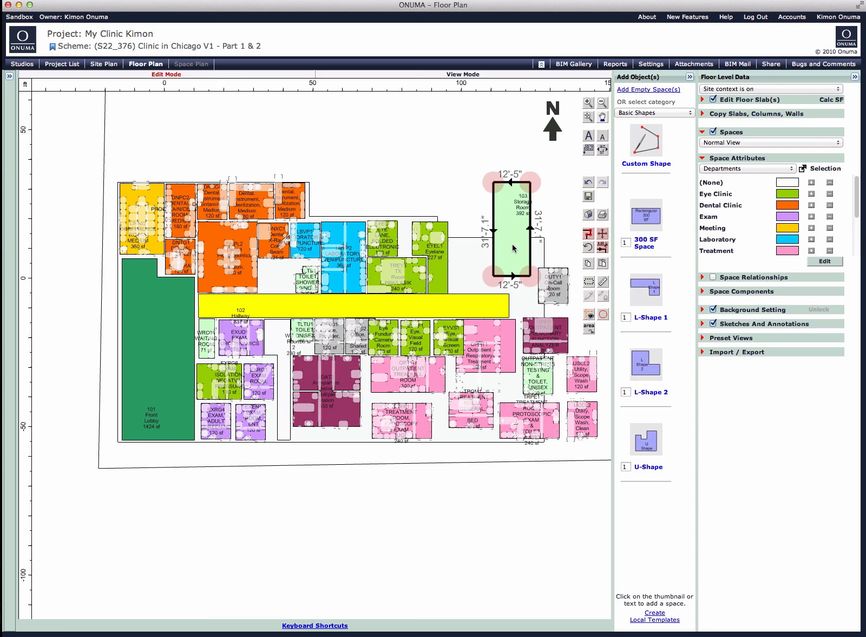
key(r)
click(504, 201)
click(504, 230)
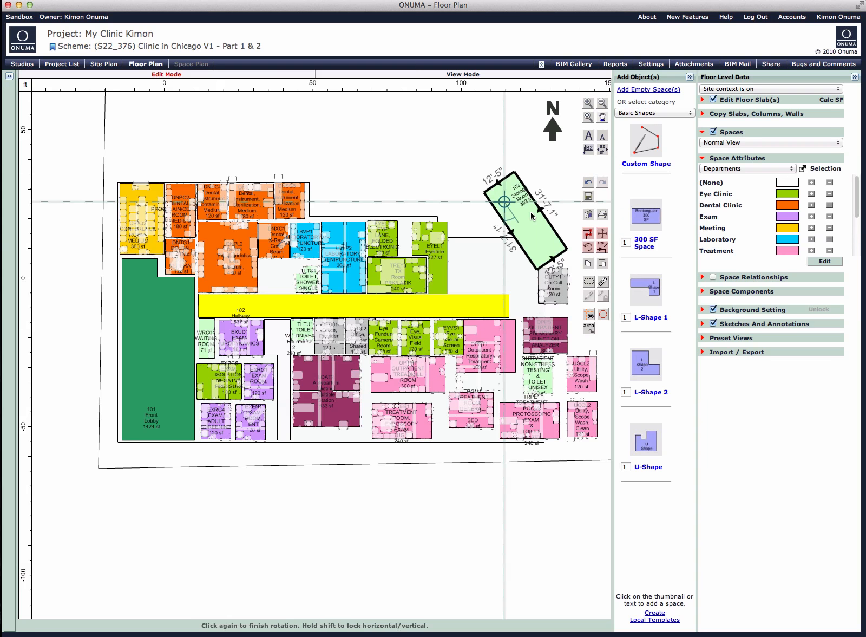
click(539, 202)
drag(538, 195, 506, 271)
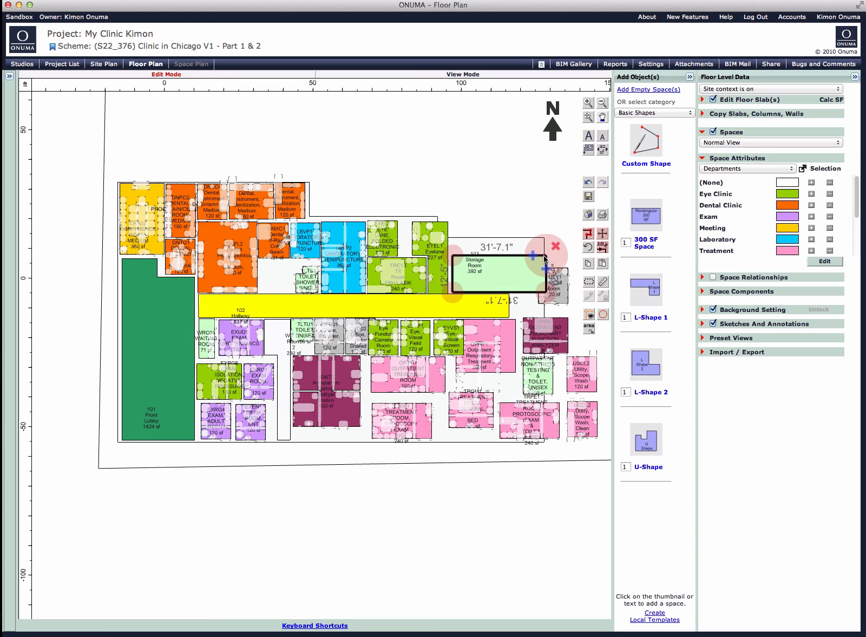
Deepen Storage Room 103 to about 18' up to the slab's north edge, and pull its west wall east to leave a gap beside EYEL1
mouse_move(550, 248)
mouse_down()
mouse_move(530, 247)
mouse_move(544, 238)
mouse_up()
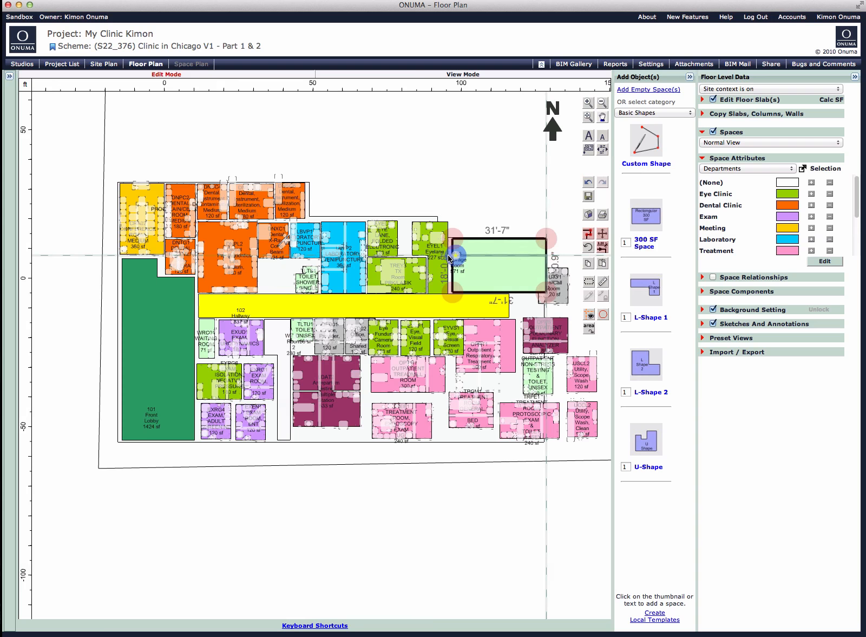
scroll(552, 273, up, 2)
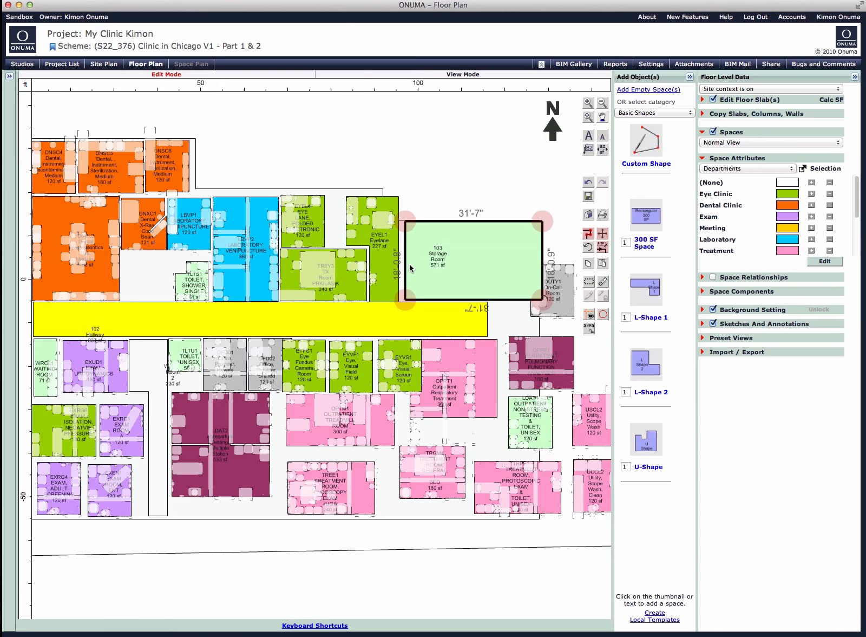
drag(454, 265, 467, 265)
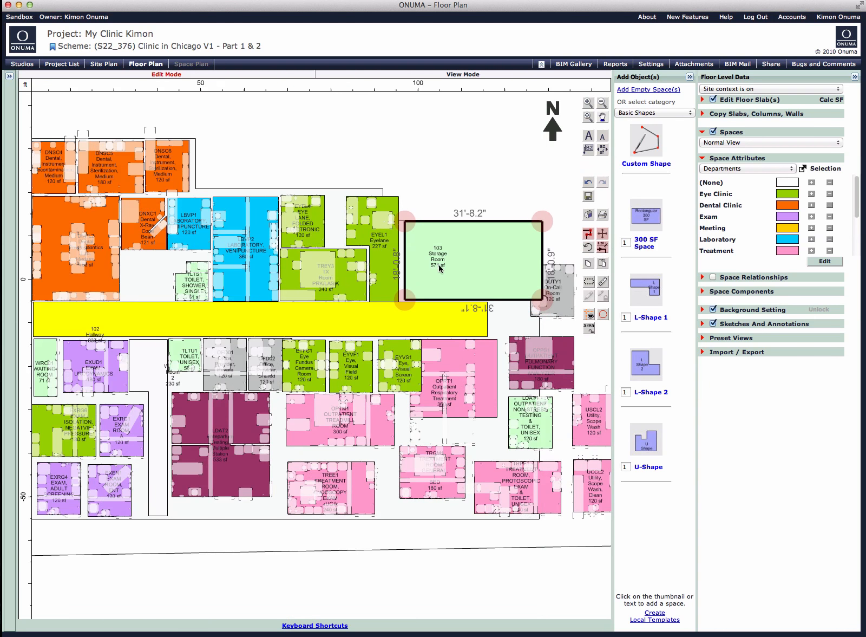
drag(408, 262, 453, 263)
Place on-call room DUTY1 in the gap between EYEL1 and the Storage Room, and shift respiratory treatment room OPRT1 southeast away from EYVS1
drag(559, 282, 432, 264)
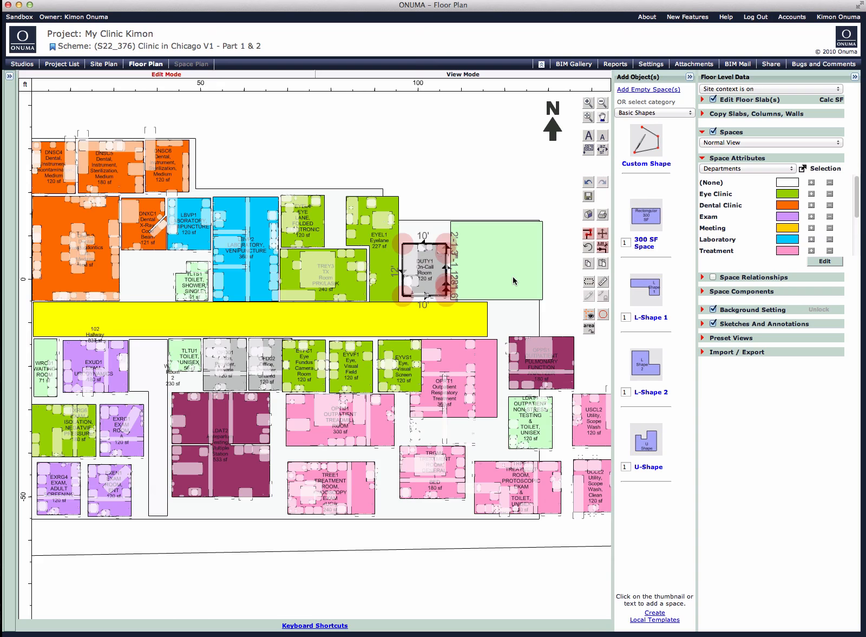
scroll(512, 233, up, 2)
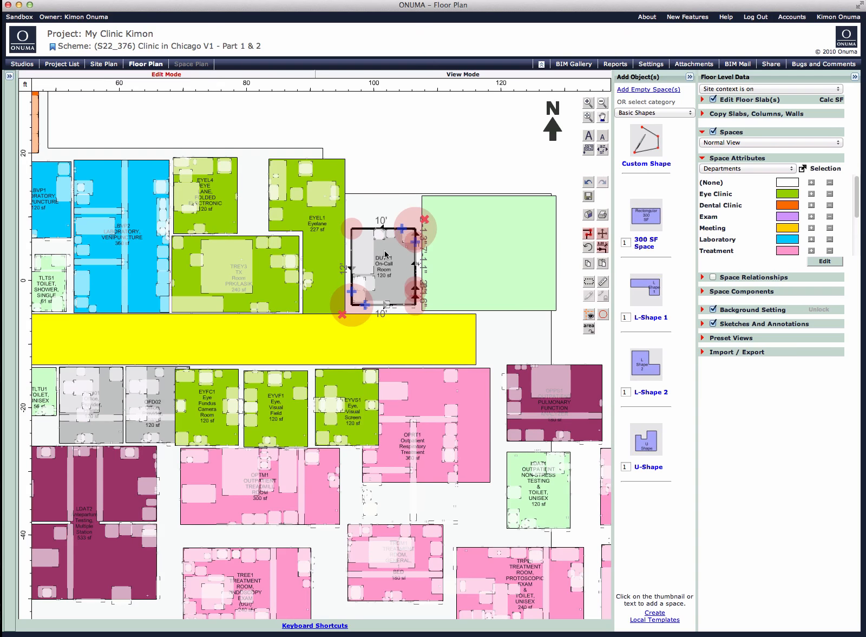
drag(484, 441, 497, 444)
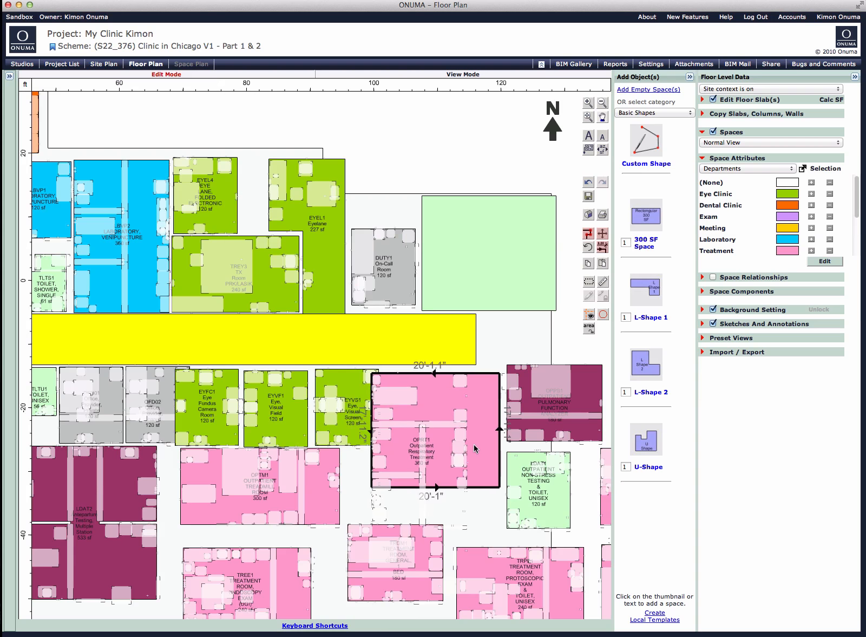
Shift eye rooms EYVS1 and EYVF1 slightly west so that narrow gaps separate the row from respiratory treatment room OPRT1
drag(354, 410, 349, 410)
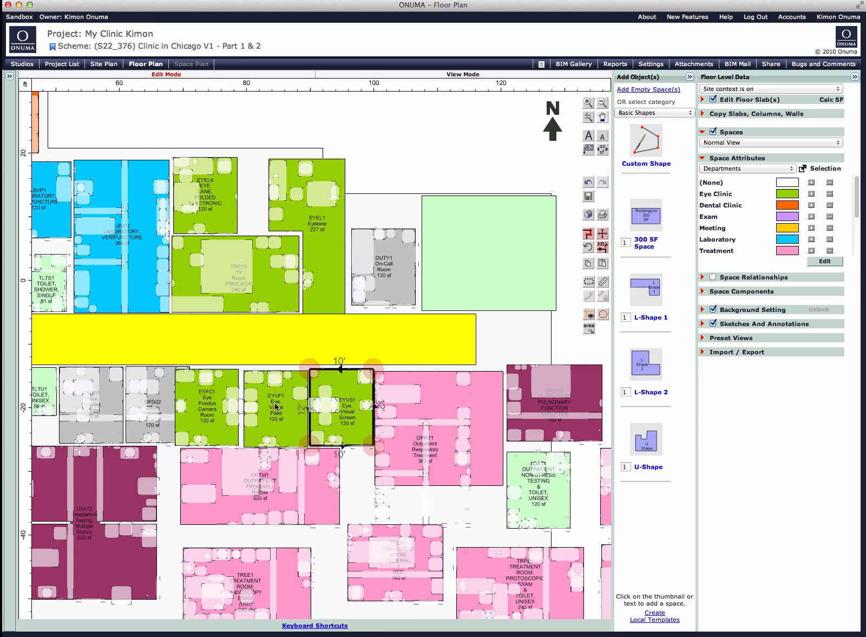
drag(274, 403, 273, 402)
click(440, 465)
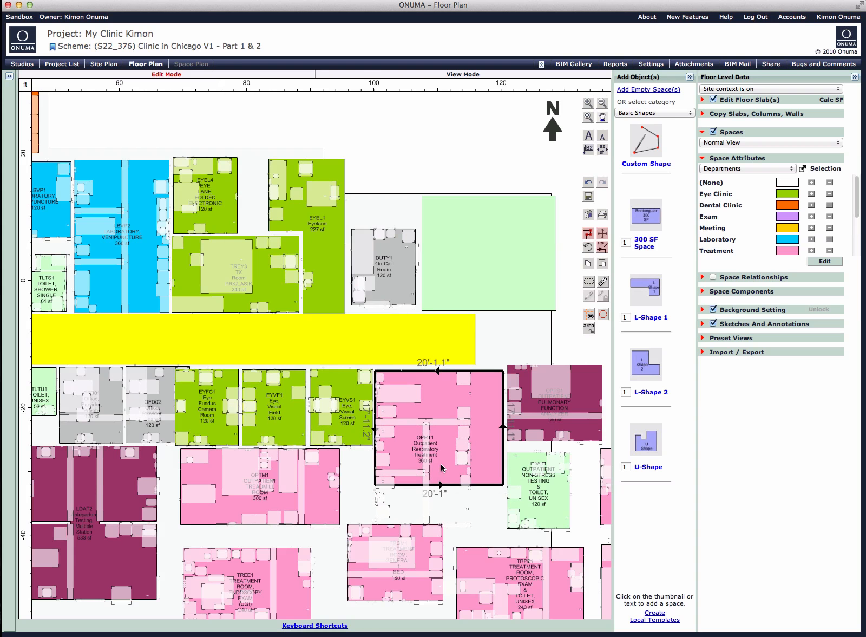
Spread out the southeast rooms: move LDAT1 south, treatment room TRGM1 southwest toward TREE1, and OPPS1 slightly southeast away from the hallway
drag(547, 483, 548, 497)
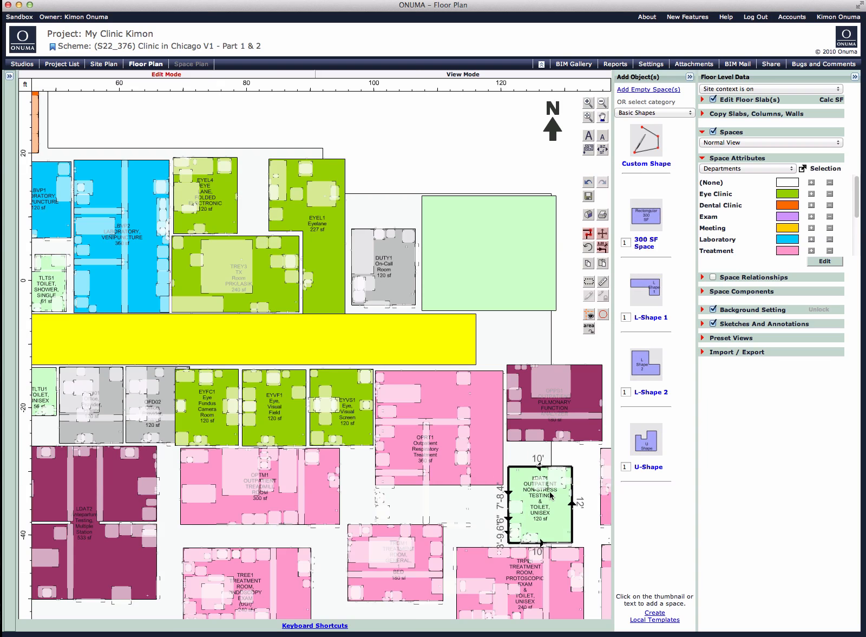
click(422, 549)
drag(423, 548, 396, 572)
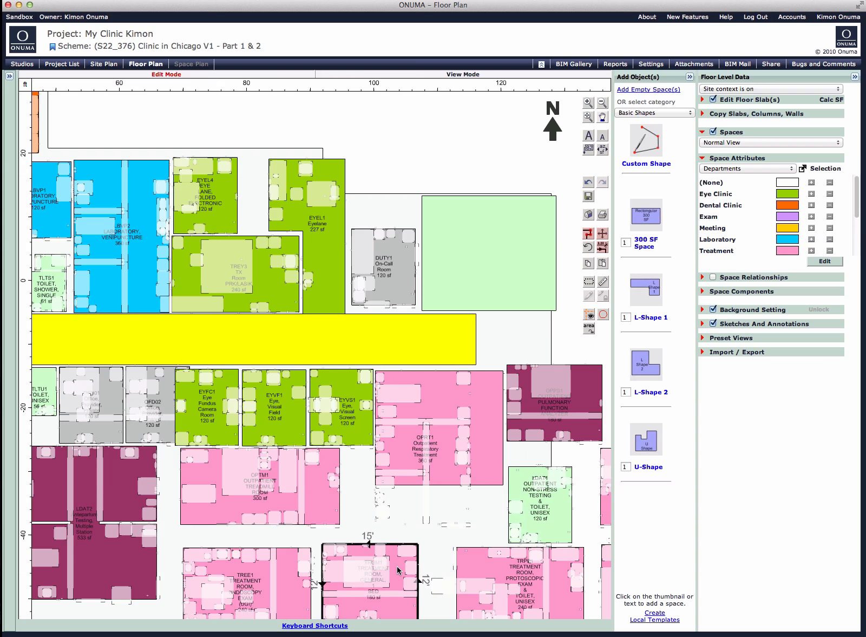
click(547, 377)
drag(540, 401, 546, 409)
Extend the hallway's east end past Storage Room 103 to a total length of about 117'-6"
click(451, 331)
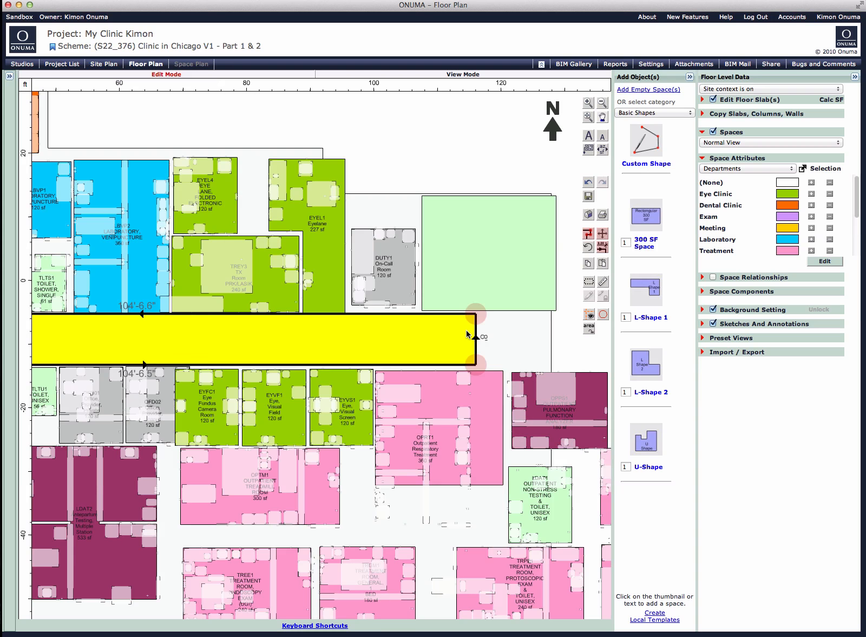
drag(518, 344, 559, 347)
scroll(548, 358, down, 5)
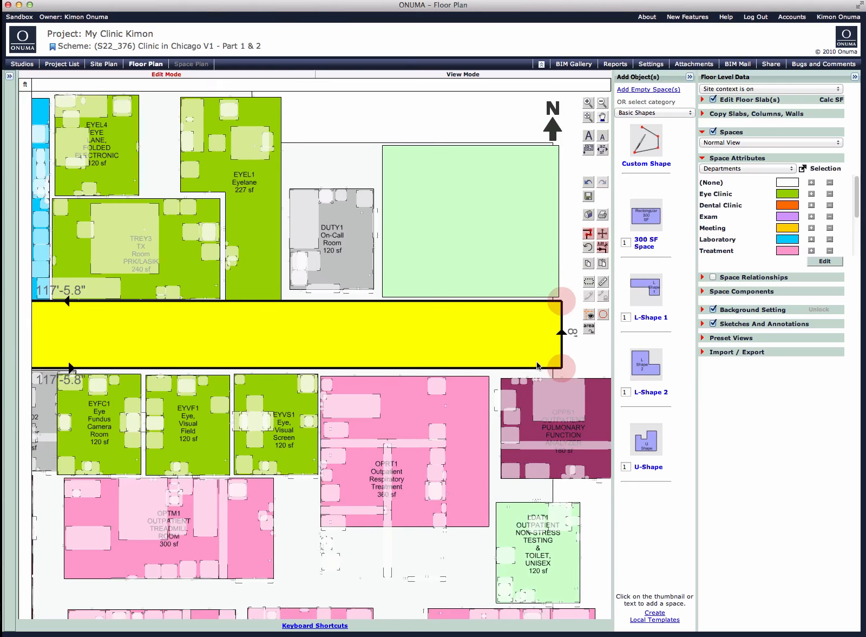
scroll(538, 356, down, 1)
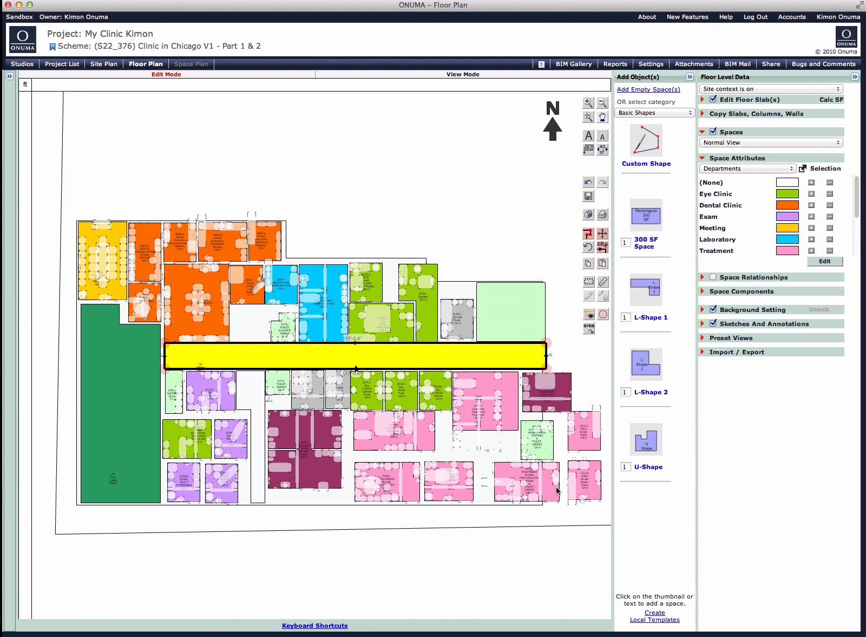
Move treatment room TRPE1, testing room LDAT1 and utility rooms USCL2 and UCCL2 west to tighten the southeast corner
click(509, 488)
drag(509, 487, 512, 487)
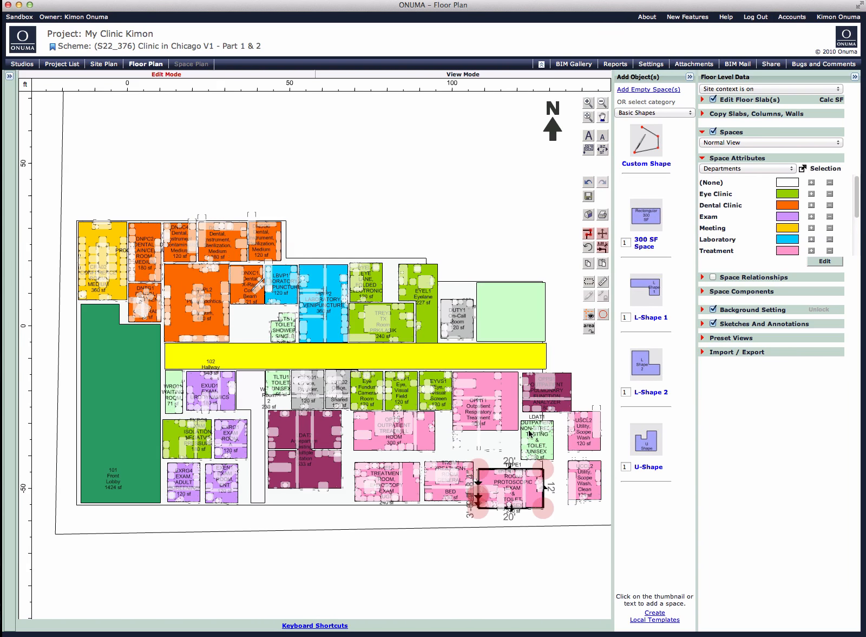
click(530, 437)
drag(576, 434, 562, 439)
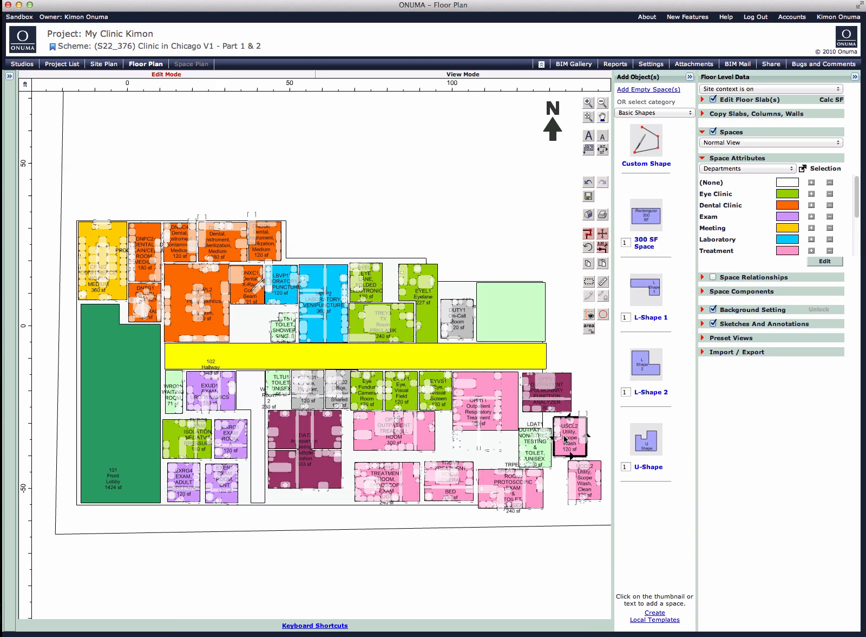
drag(582, 477, 566, 479)
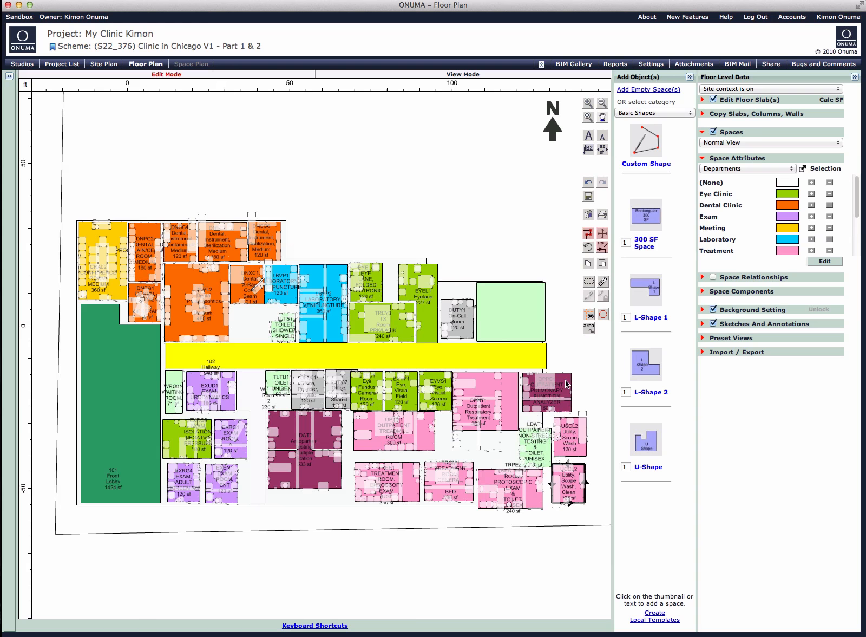
Move TRGM1 west beside TREE1, shift LDAT1 slightly northeast, and raise TRPE1 inside the slab's south edge
key(space)
drag(584, 369, 514, 373)
drag(310, 456, 349, 470)
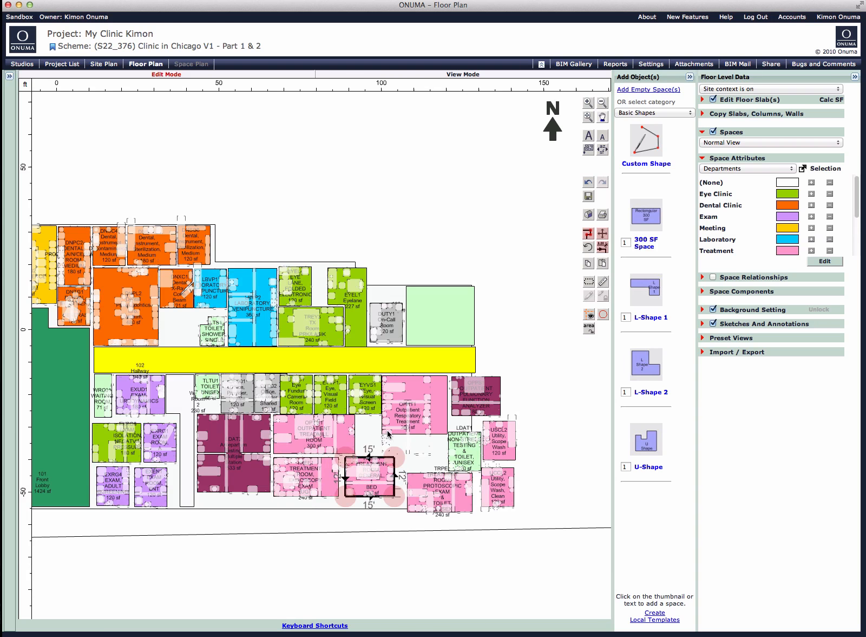
drag(456, 461, 459, 455)
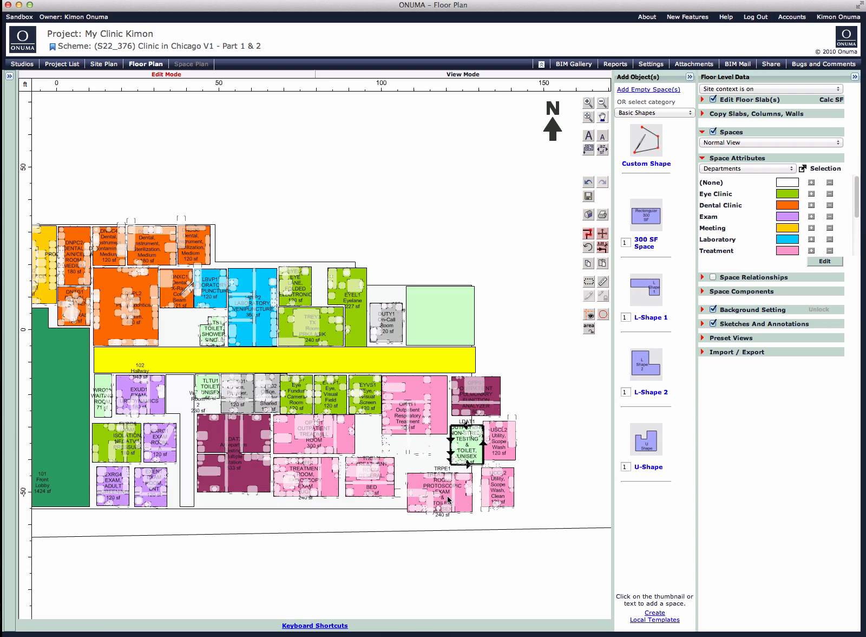
drag(448, 497, 448, 487)
Extend the hallway's east end past OPPS1 to a total length of about 127'-10", and save the floor plan
click(448, 365)
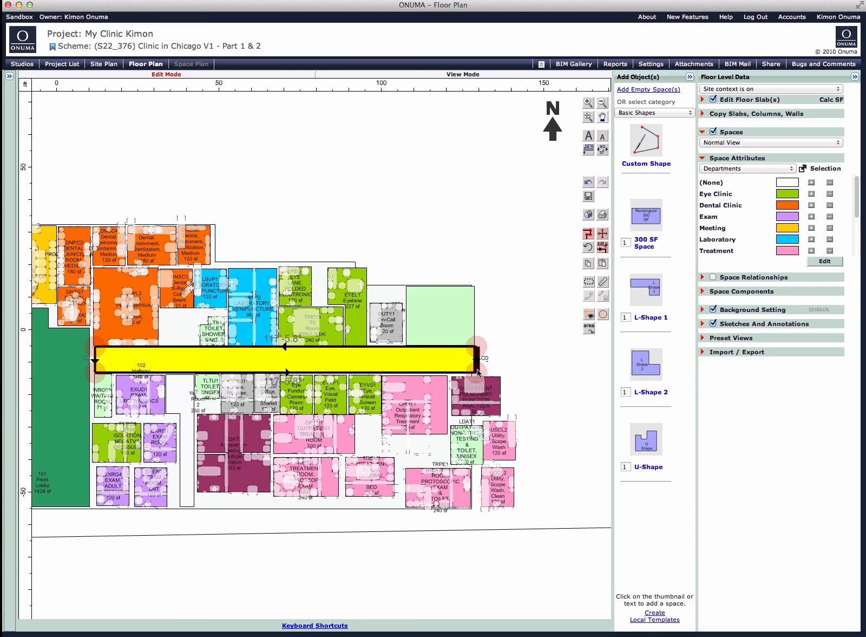
drag(478, 372, 510, 372)
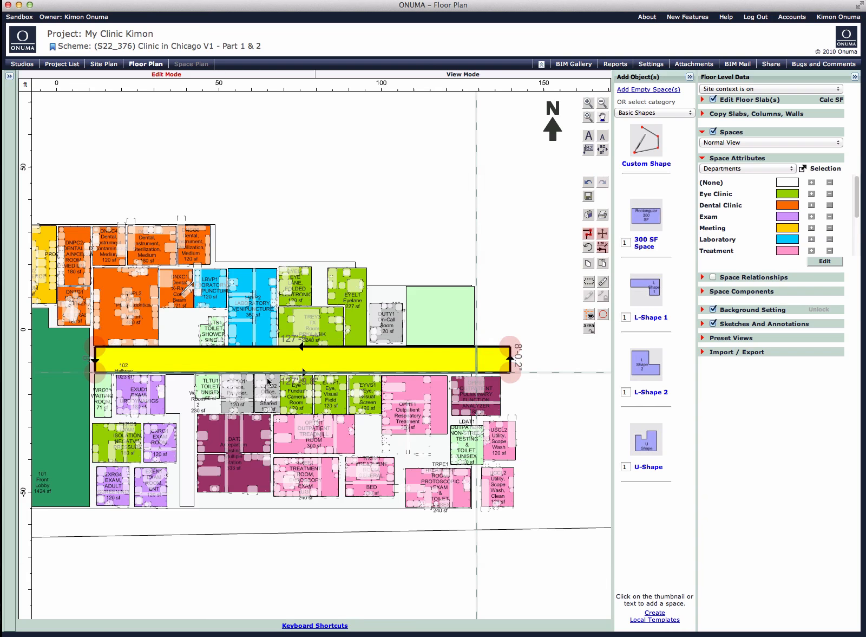
scroll(268, 381, down, 2)
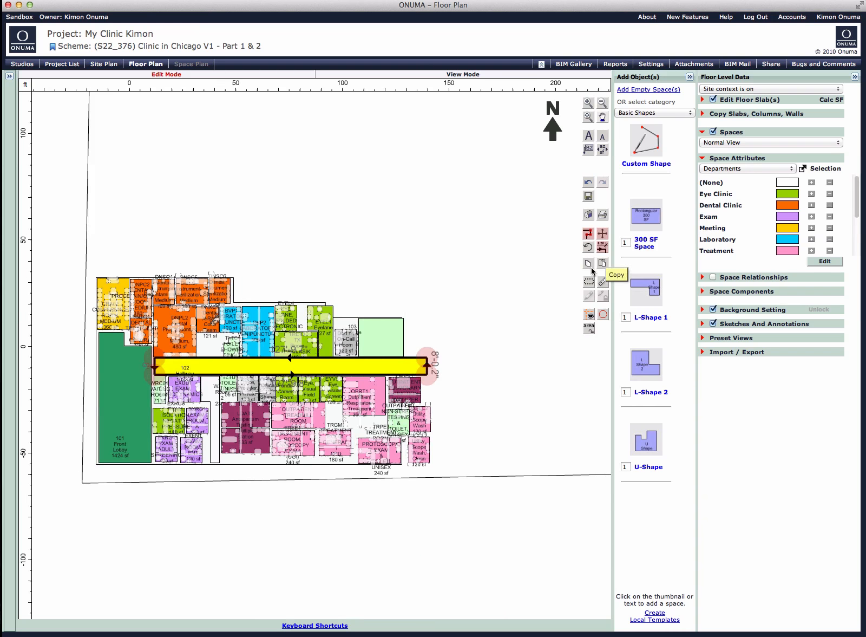
click(588, 196)
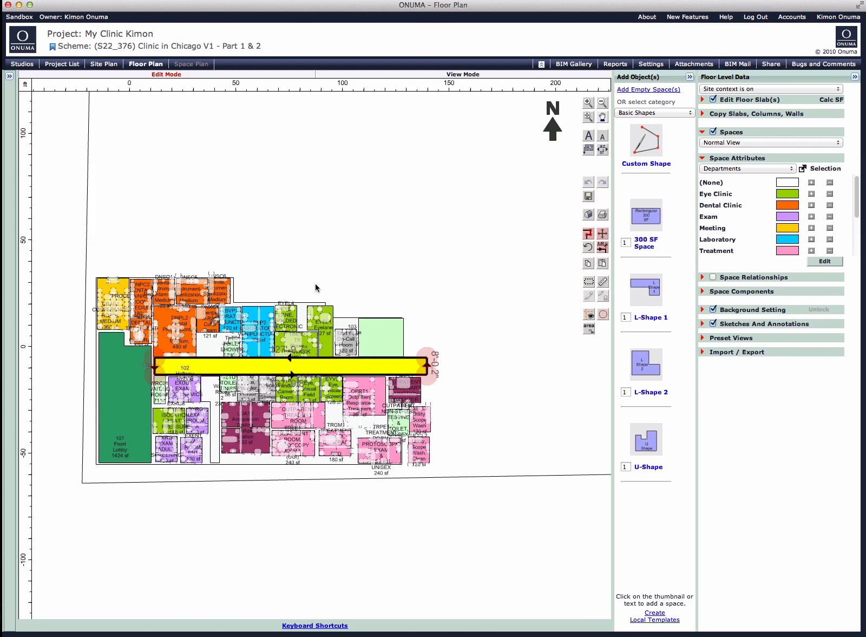
Open the Attribute Groups report for Departments, sort it by department, and review the area subtotals down to the summary
scroll(138, 364, up, 2)
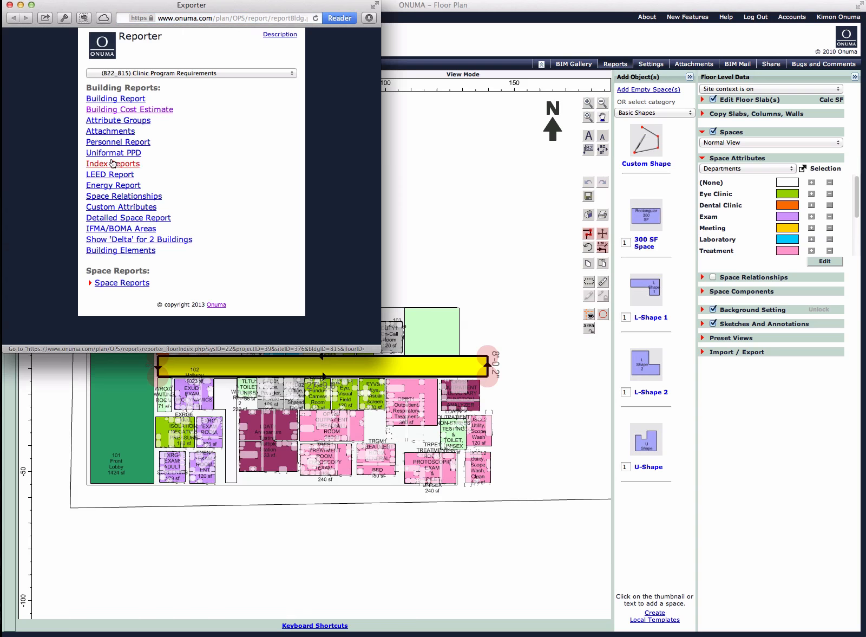
click(126, 122)
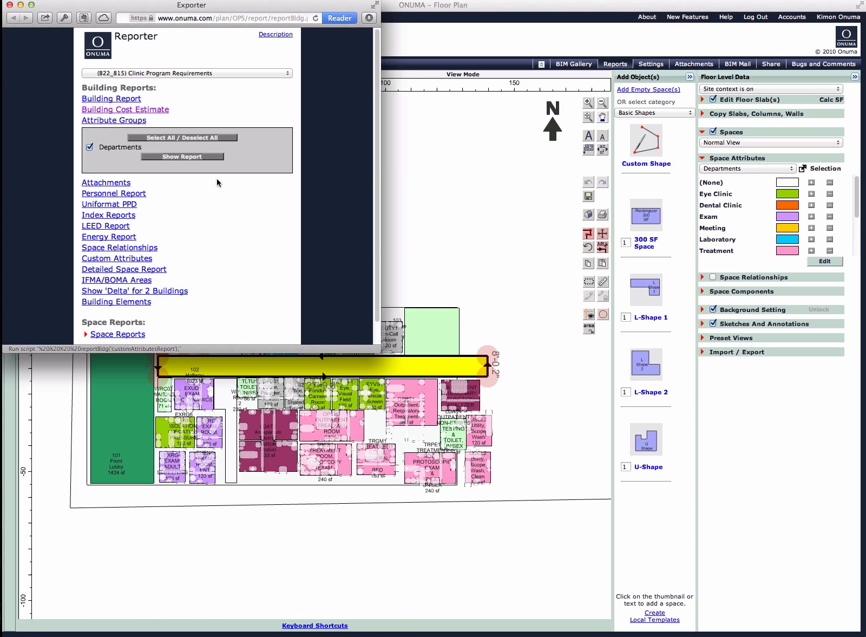
click(195, 157)
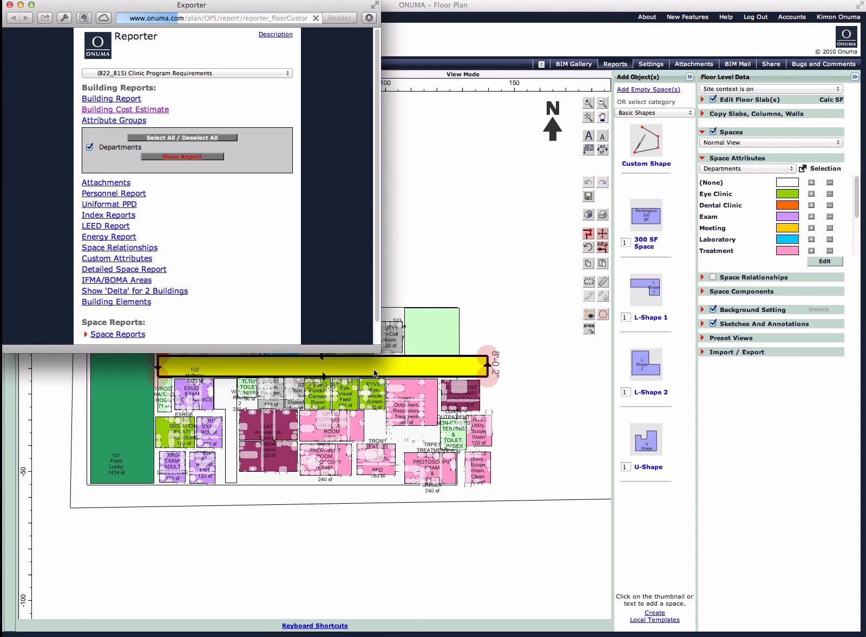
drag(378, 353, 498, 570)
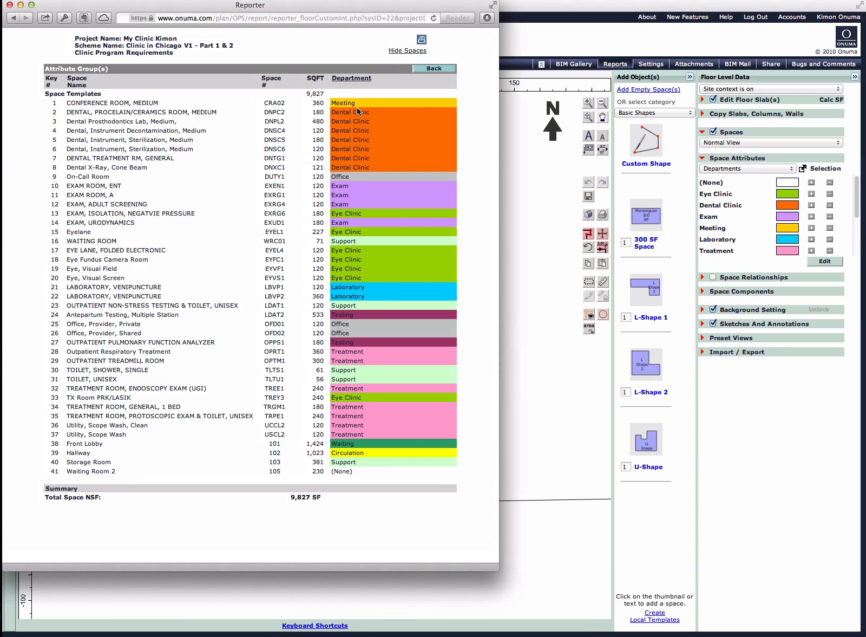
click(346, 79)
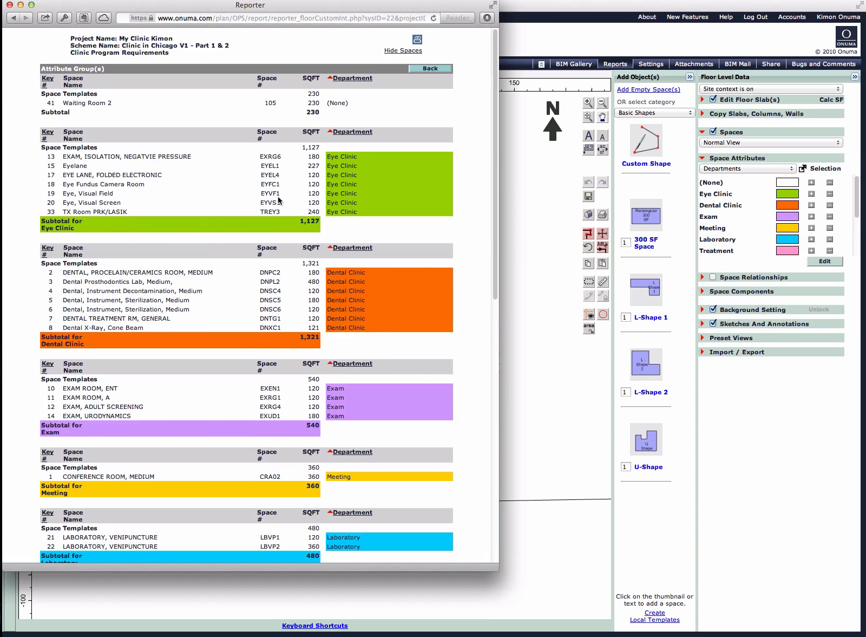
scroll(308, 228, down, 10)
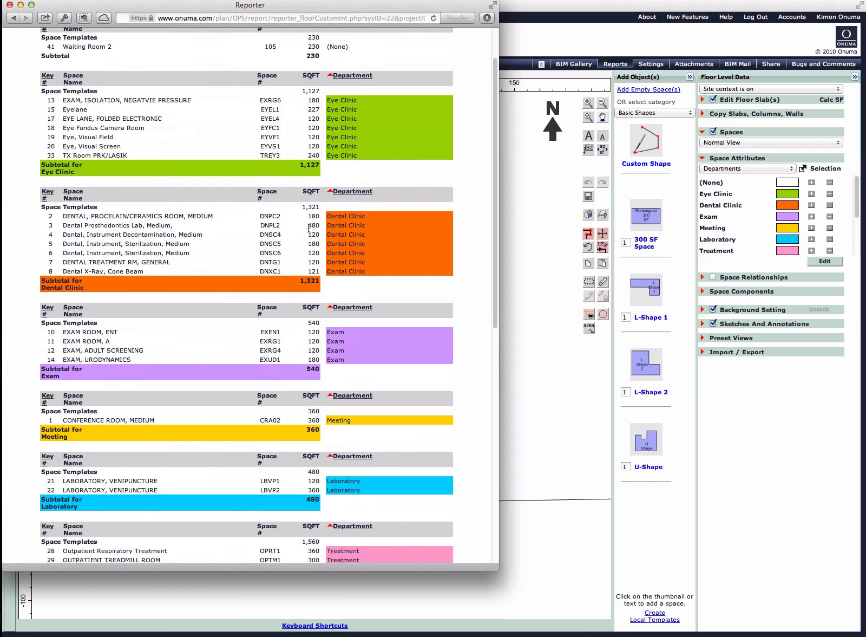
scroll(310, 231, down, 2)
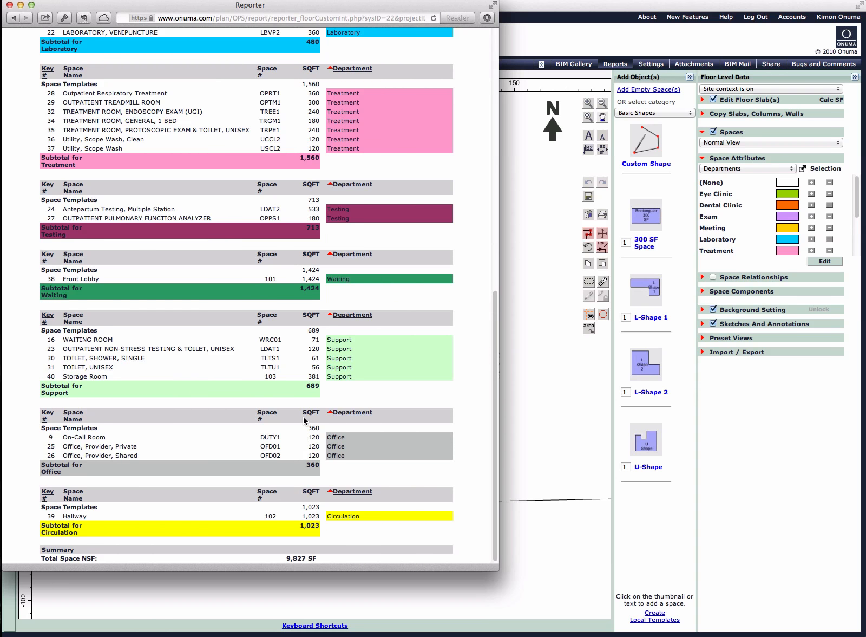
scroll(305, 420, up, 10)
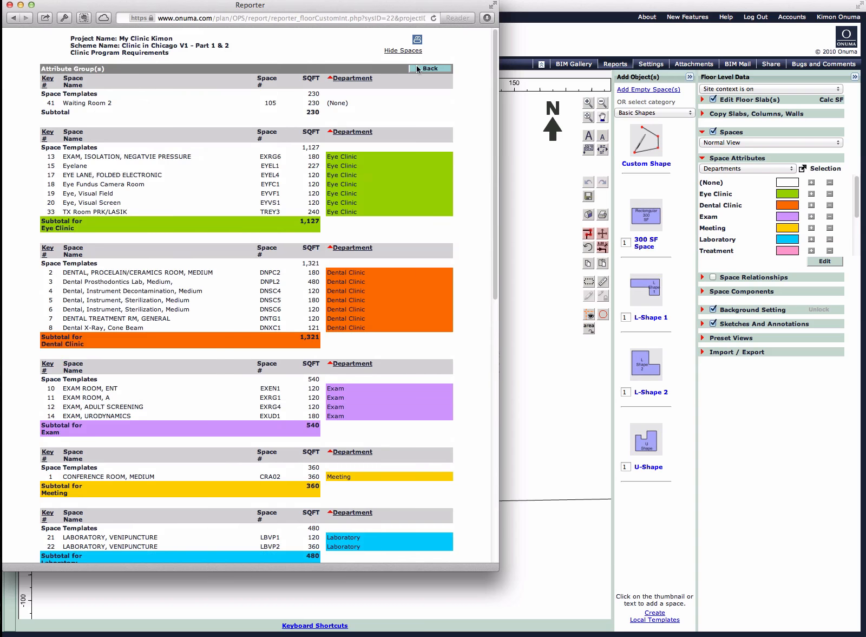
Return to the report list, review the Building Cost Estimate in an enlarged window, and close it
click(428, 68)
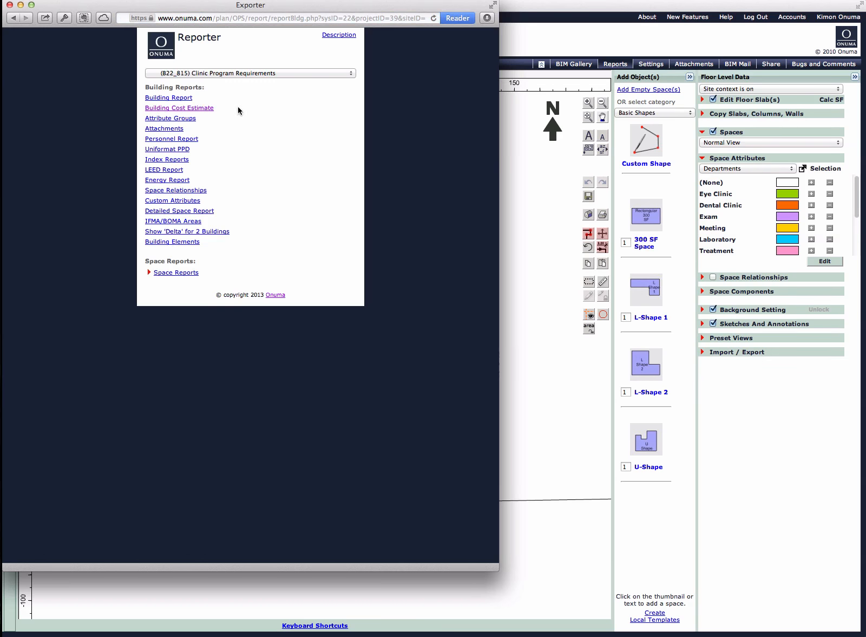
click(209, 108)
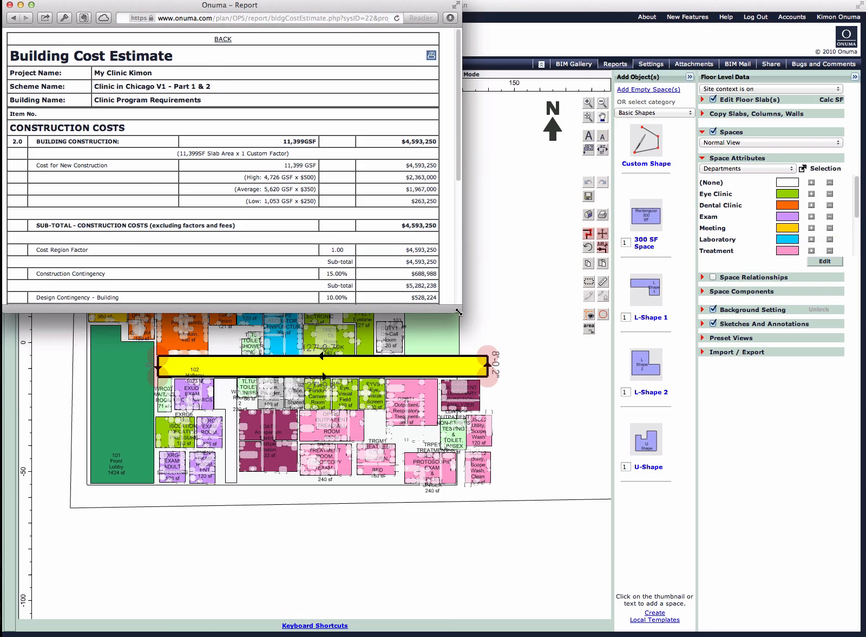
drag(459, 312, 486, 588)
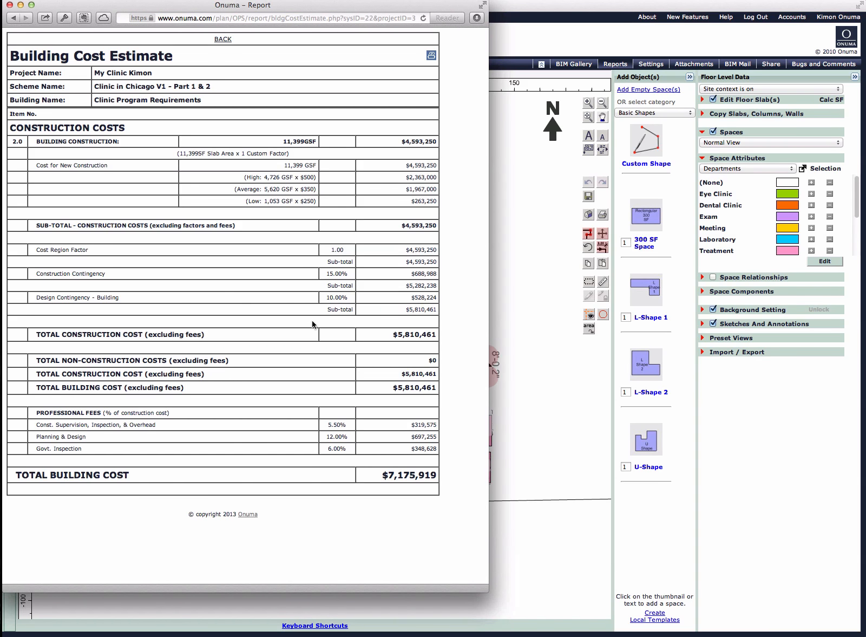
key(super+w)
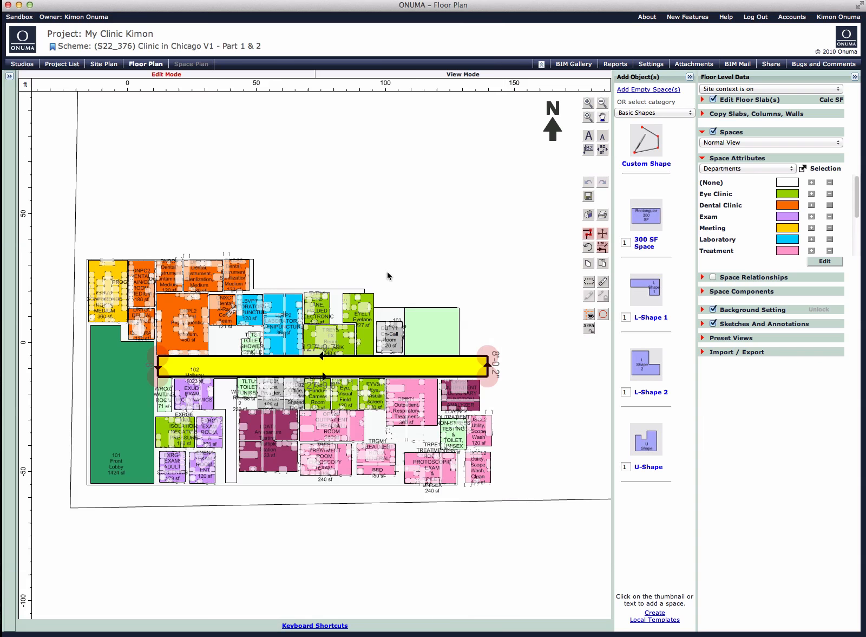
Examine the clinic's colored space volumes on the site in the 3D view, and check the space information of Hallway 102
click(590, 215)
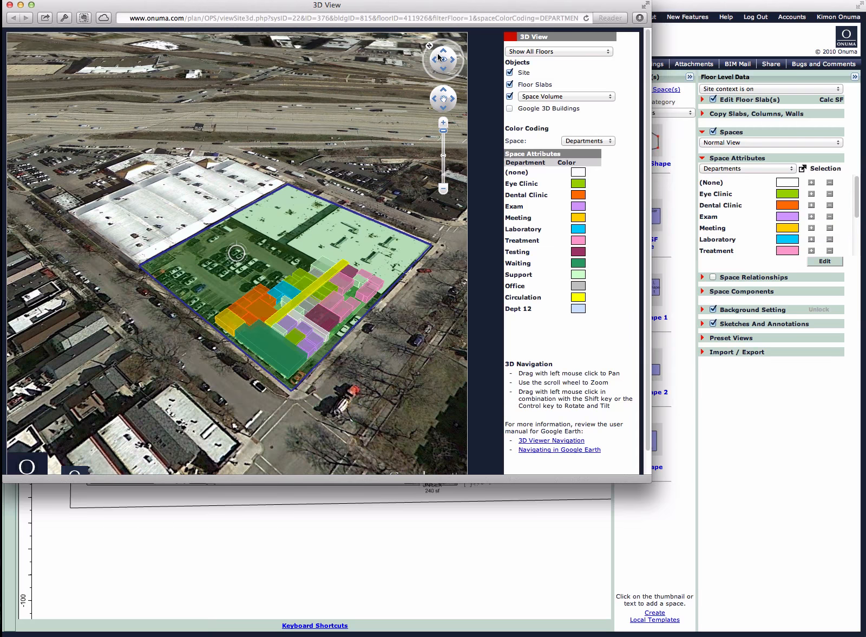
drag(352, 238, 332, 244)
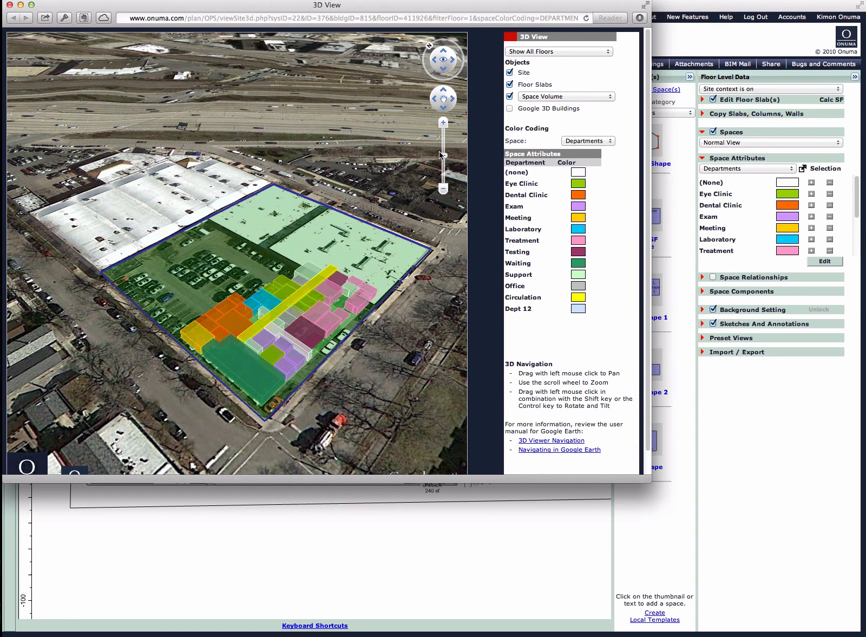
drag(441, 154, 441, 150)
drag(335, 220, 300, 202)
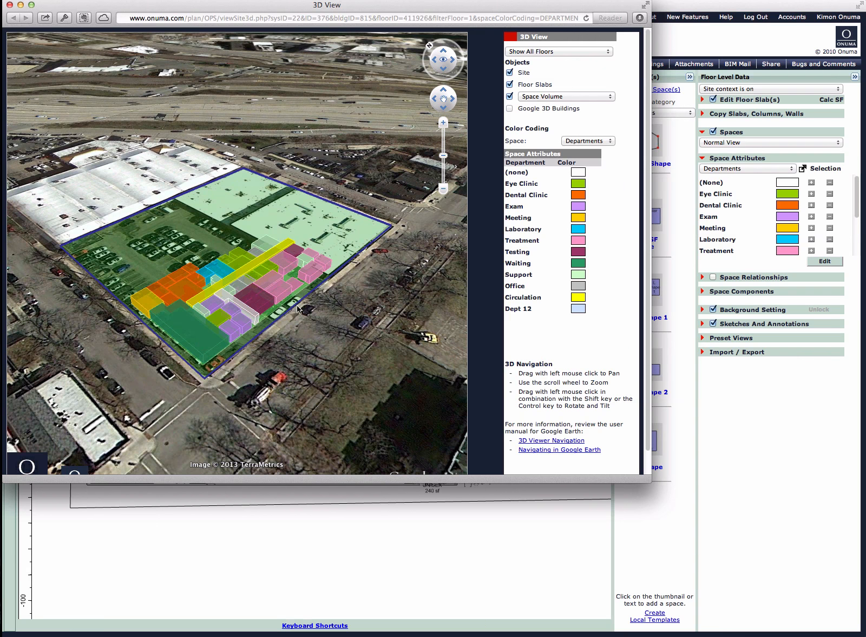
click(208, 297)
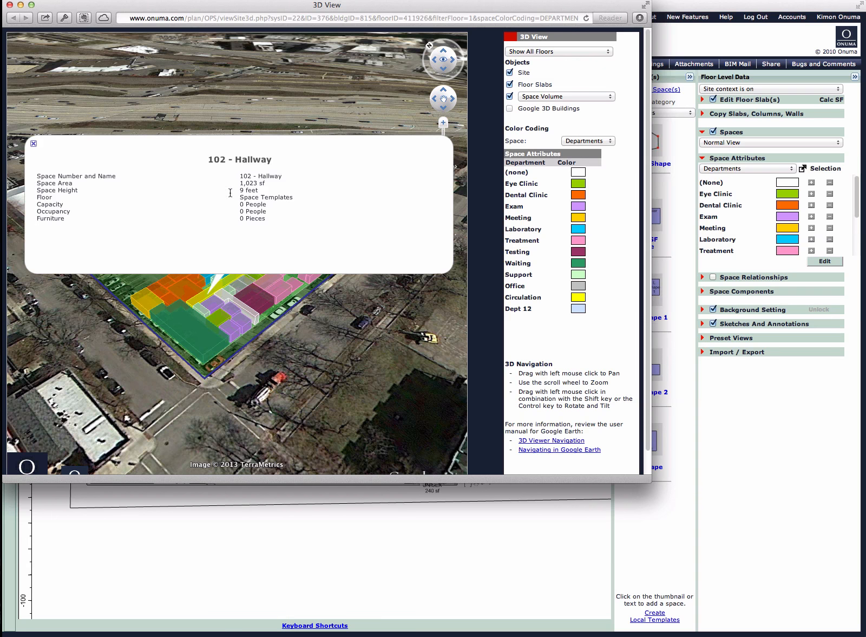
click(34, 143)
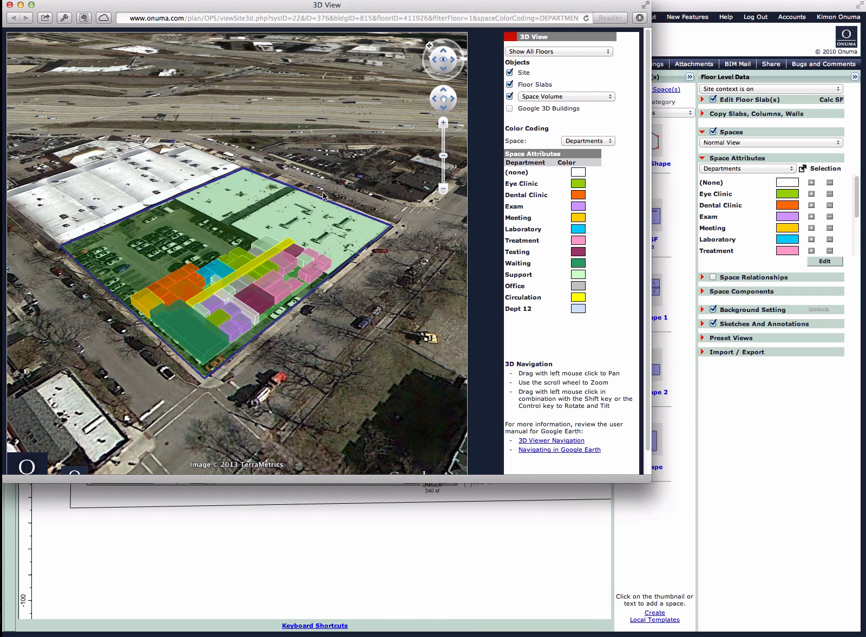
Go back to the floor plan and move respiratory treatment room OPRT1 south, away from the hallway
click(401, 564)
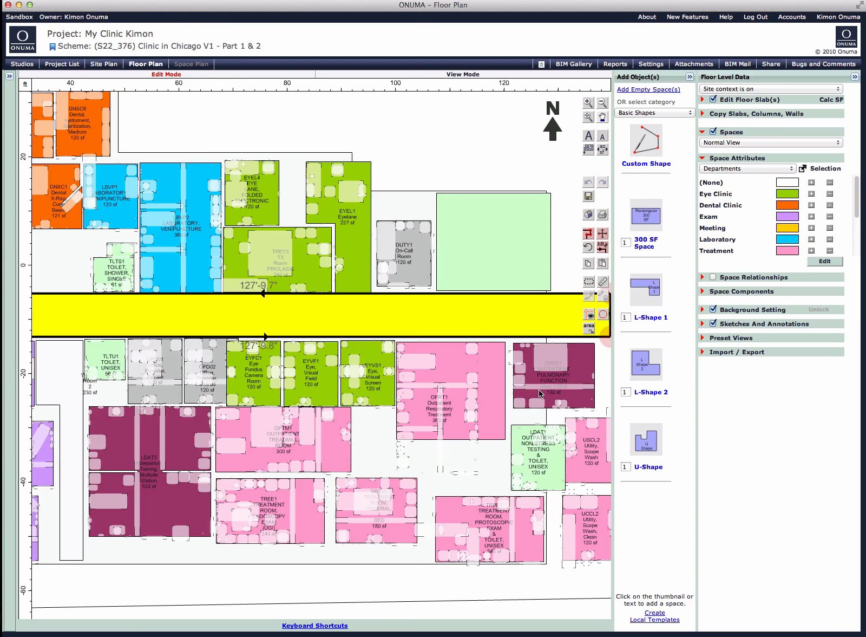
scroll(539, 394, up, 2)
drag(391, 399, 391, 439)
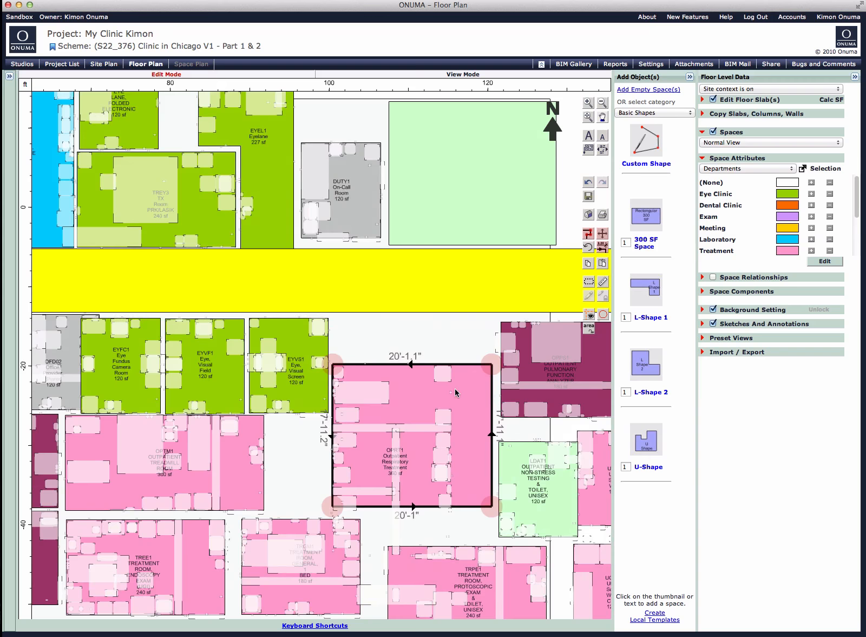
Split room OPRT1's north wall at its midpoint, pull the western half about 5'-8" north toward the hallway, and save the plan
scroll(454, 393, up, 2)
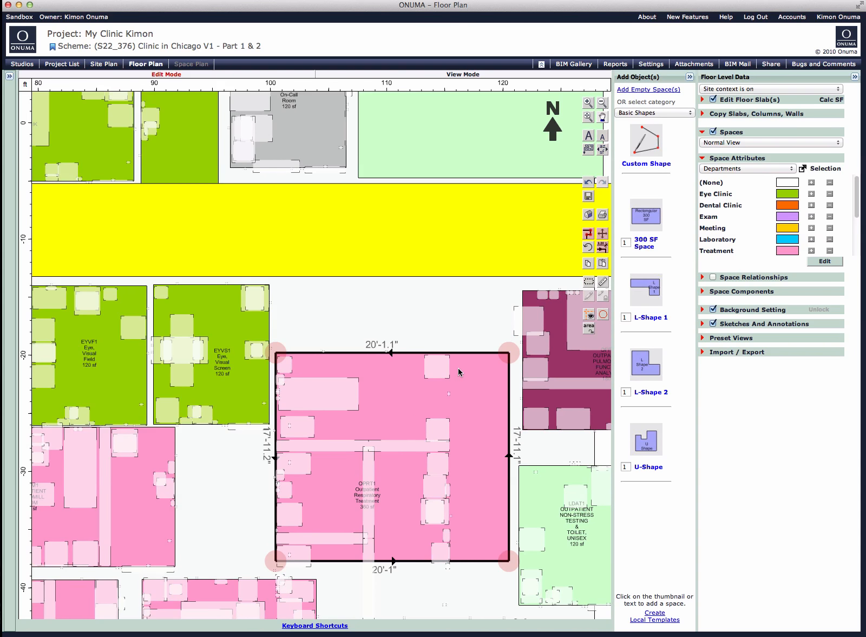
click(497, 353)
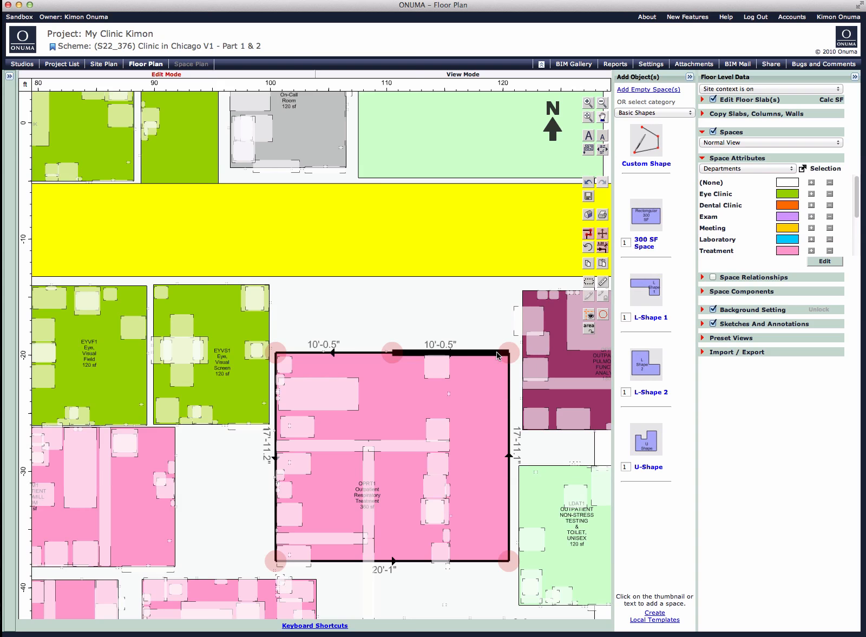
drag(345, 352, 345, 286)
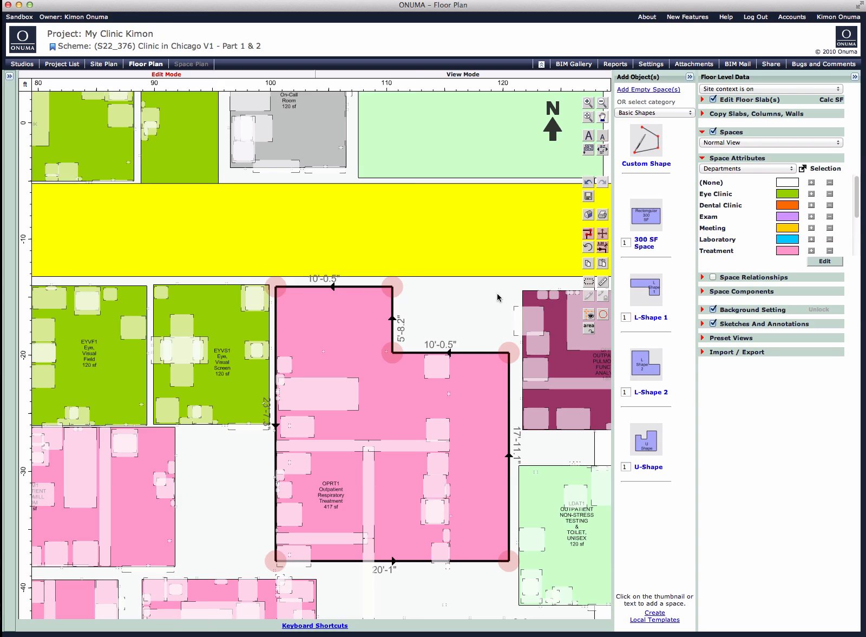
click(589, 196)
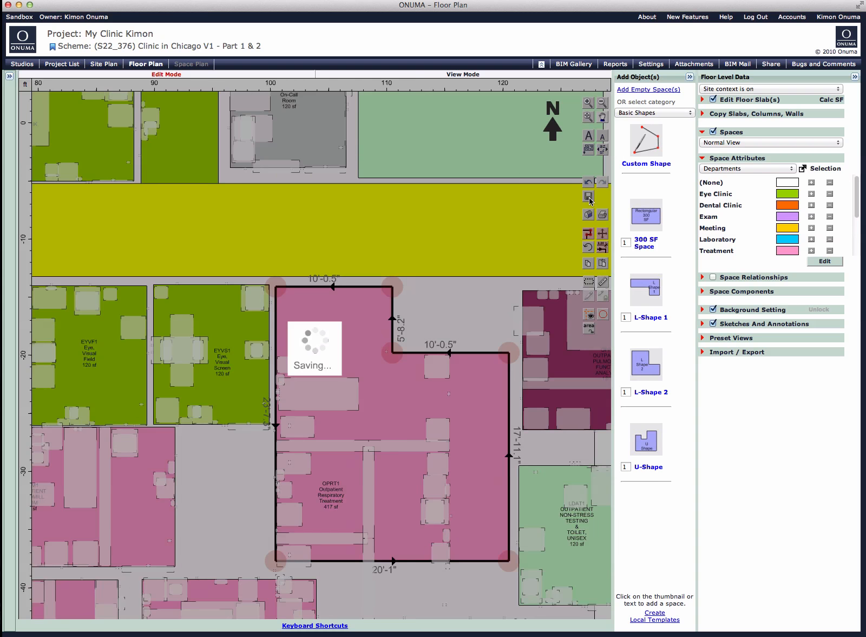
Color the floor plan's spaces by Building Comparison and open the comparison report
scroll(374, 250, down, 3)
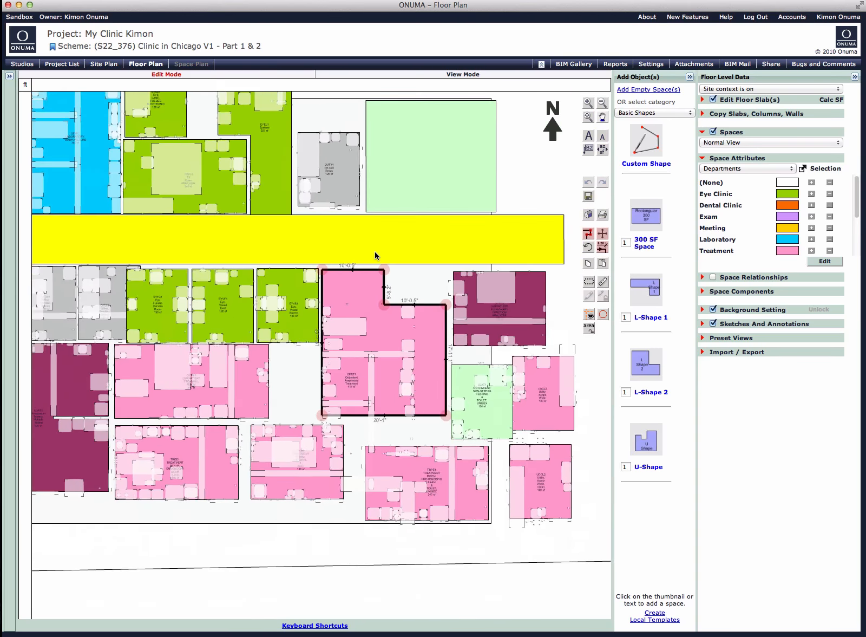
click(725, 170)
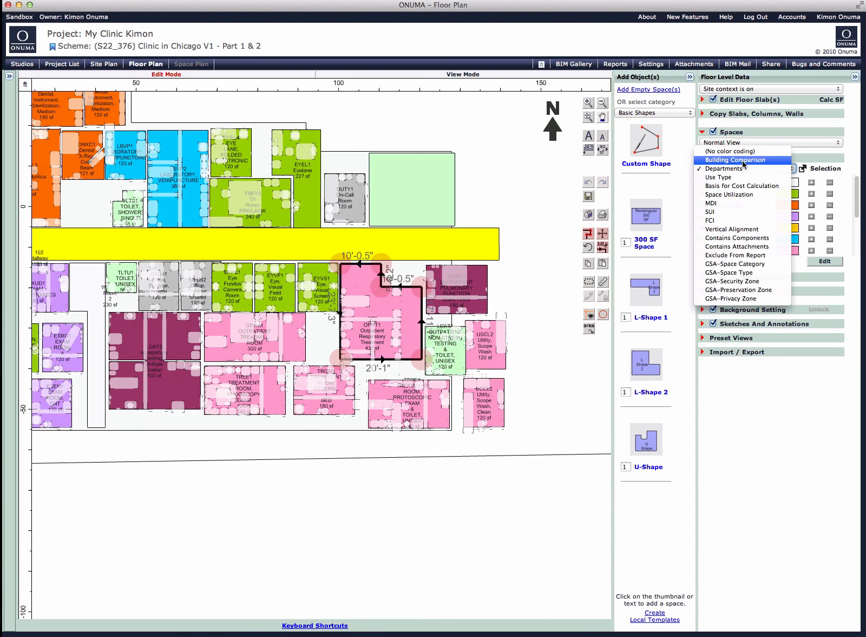
click(735, 160)
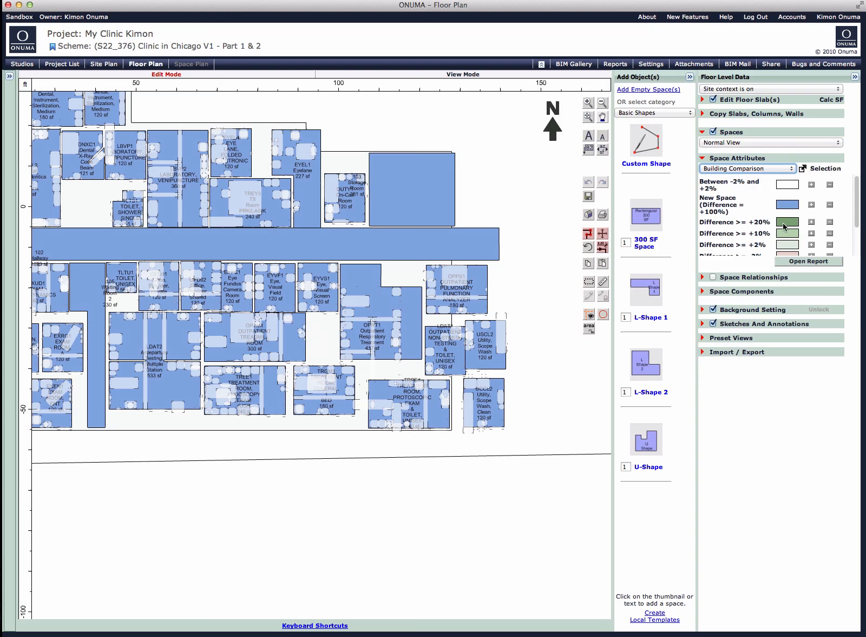
click(802, 262)
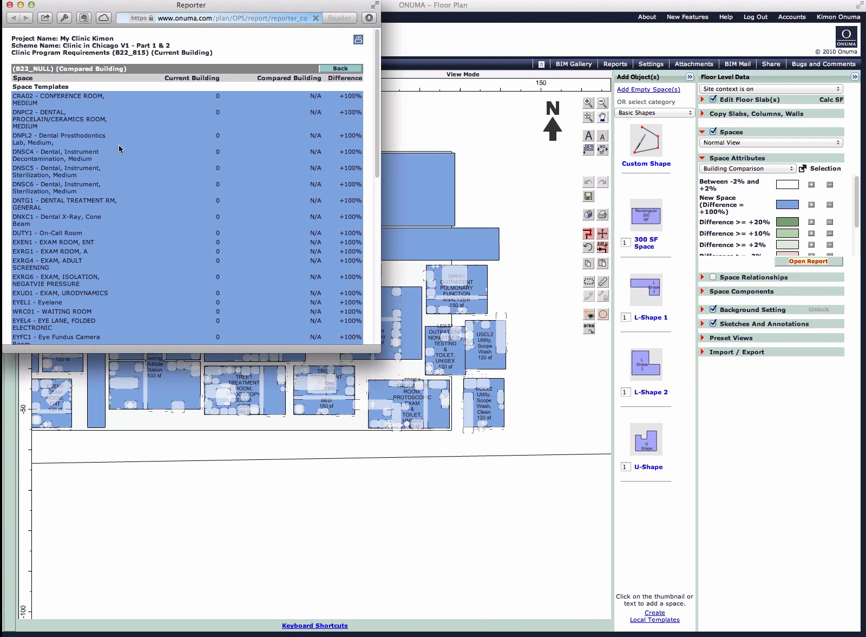
Go back to the building reports and choose (B22_814) Clinic Program Requirements from Design This Clinic – Owner Request, scheme (S22_375) Clinic in Chicago, as comparison building
click(345, 70)
scroll(225, 210, down, 1)
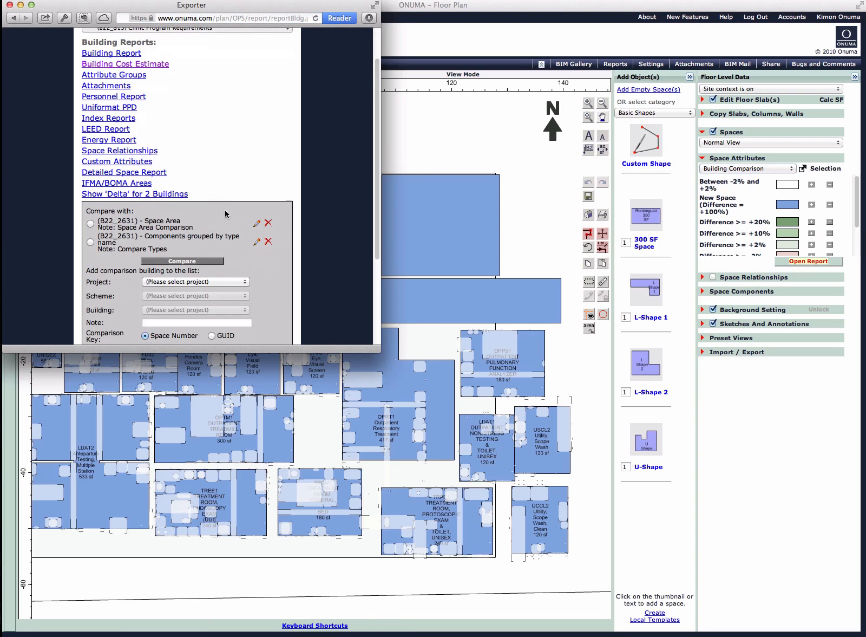
scroll(225, 210, down, 4)
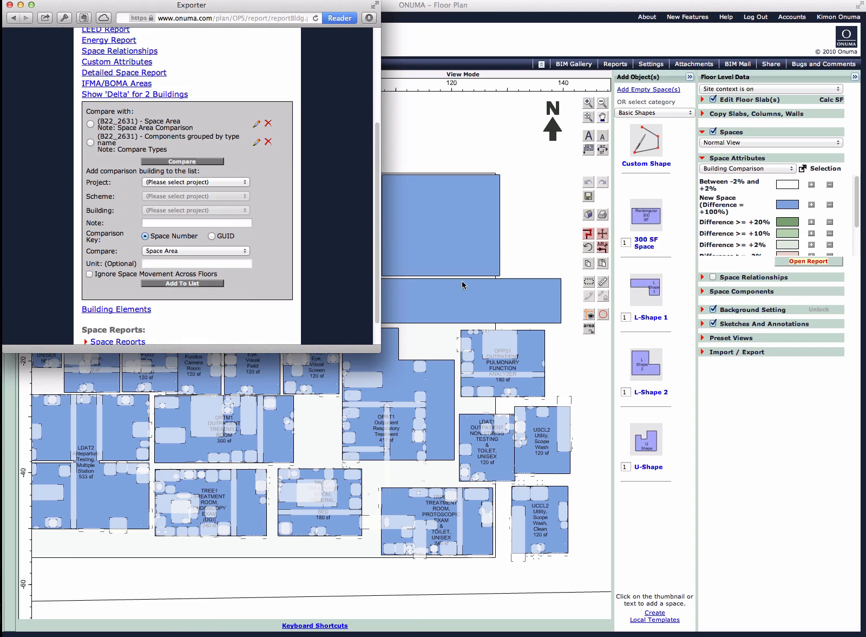
click(187, 182)
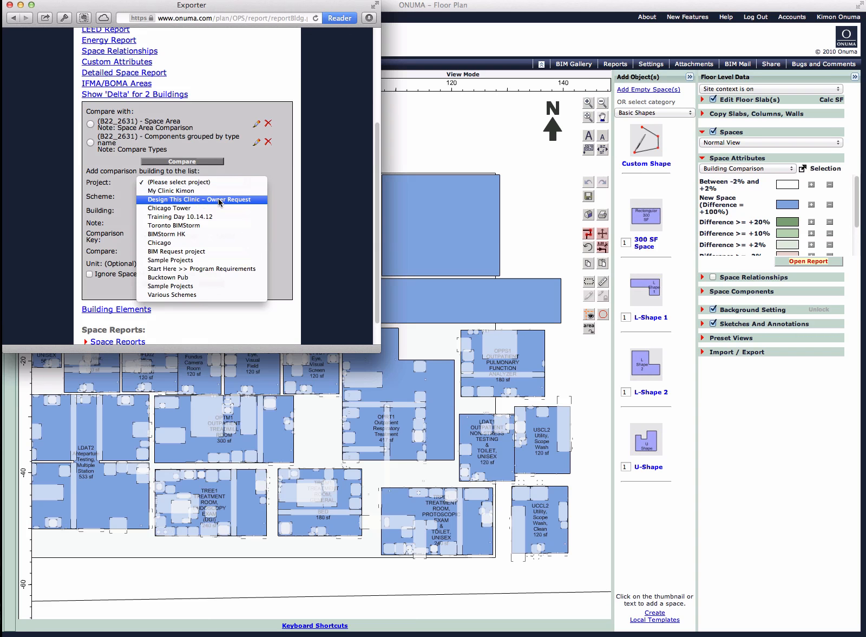
click(218, 199)
click(197, 196)
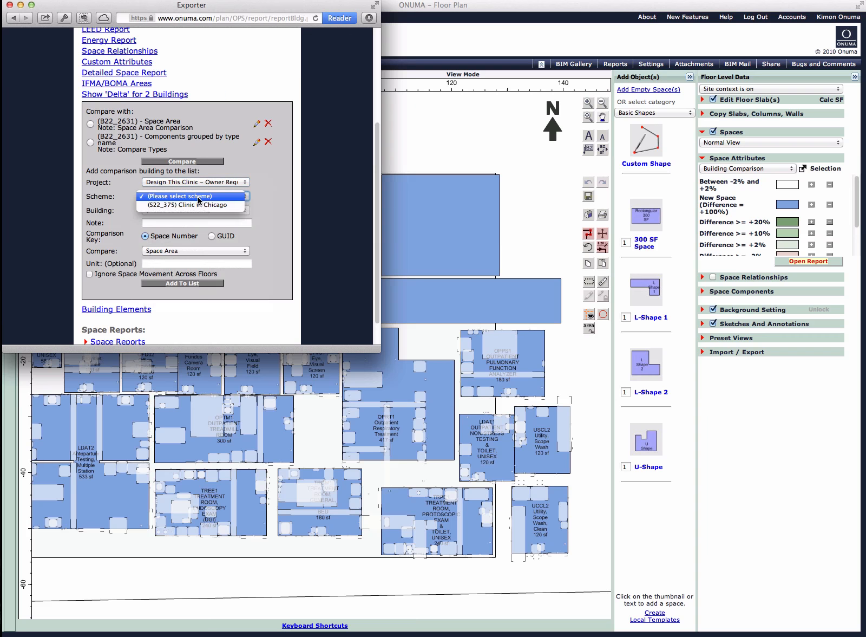
click(199, 205)
click(201, 210)
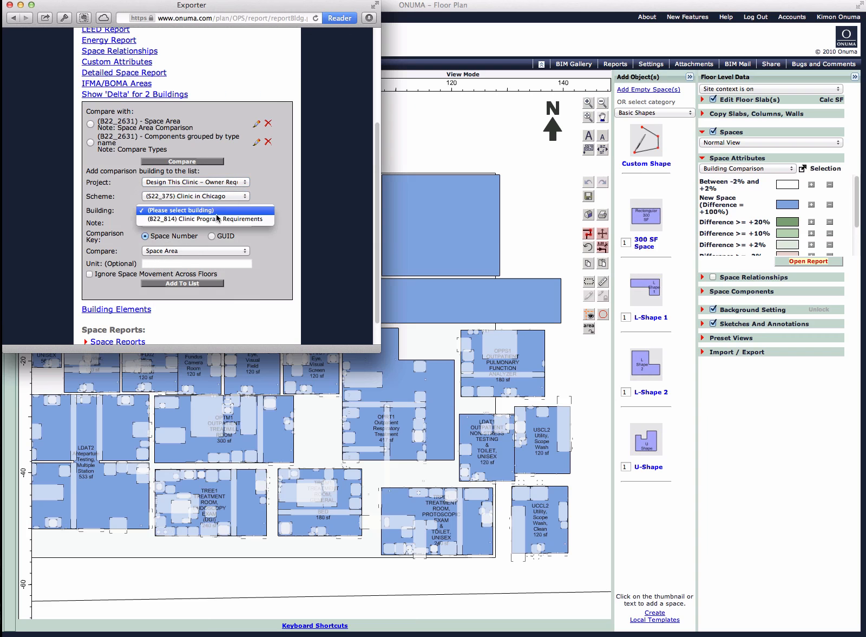
click(253, 219)
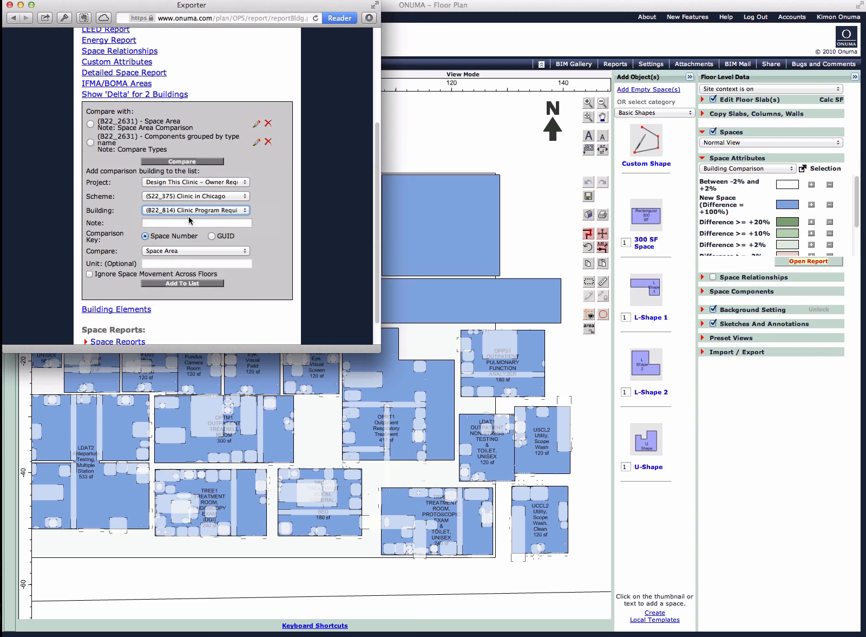
Keep Space Area as the compared attribute, ignore space movement across floors, and add the building to the comparison list
click(155, 252)
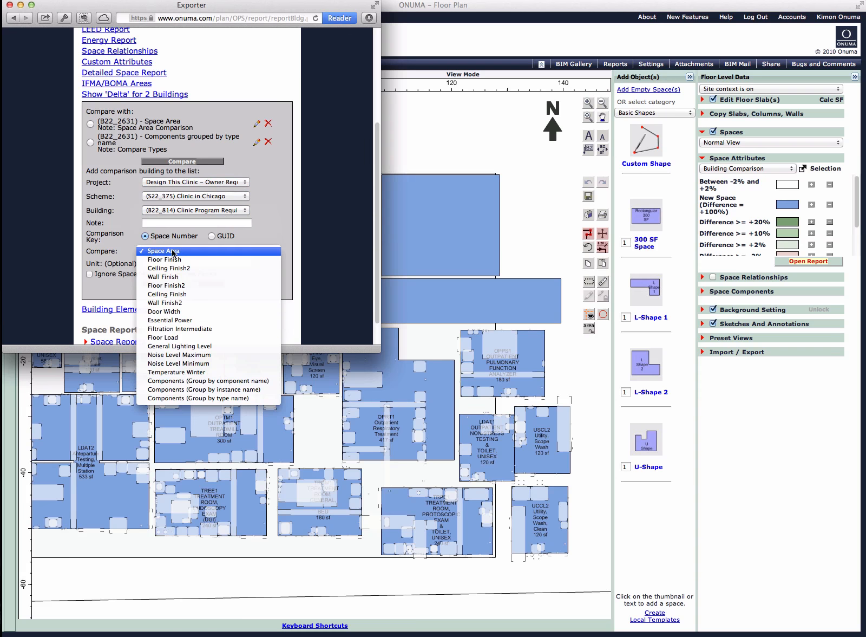
click(121, 236)
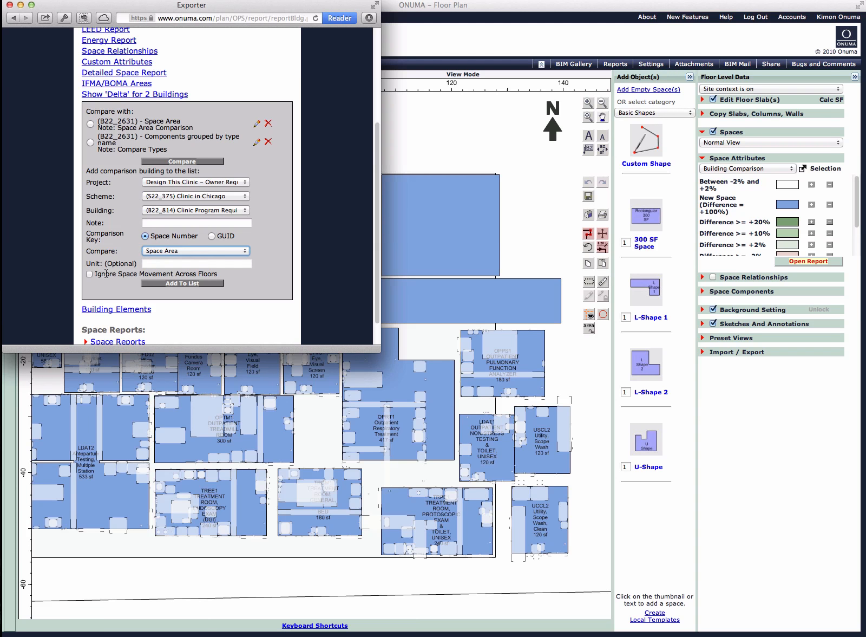
click(89, 274)
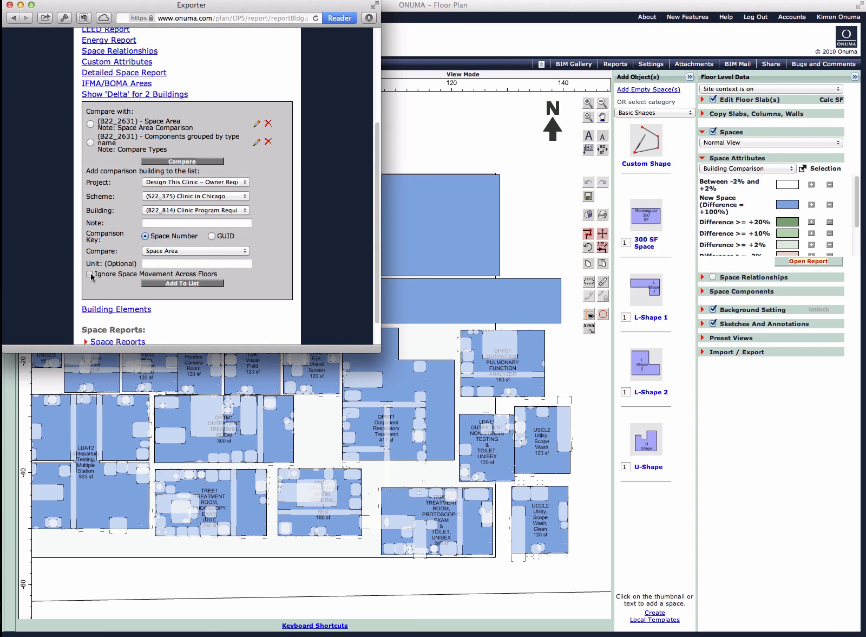
click(90, 274)
click(179, 283)
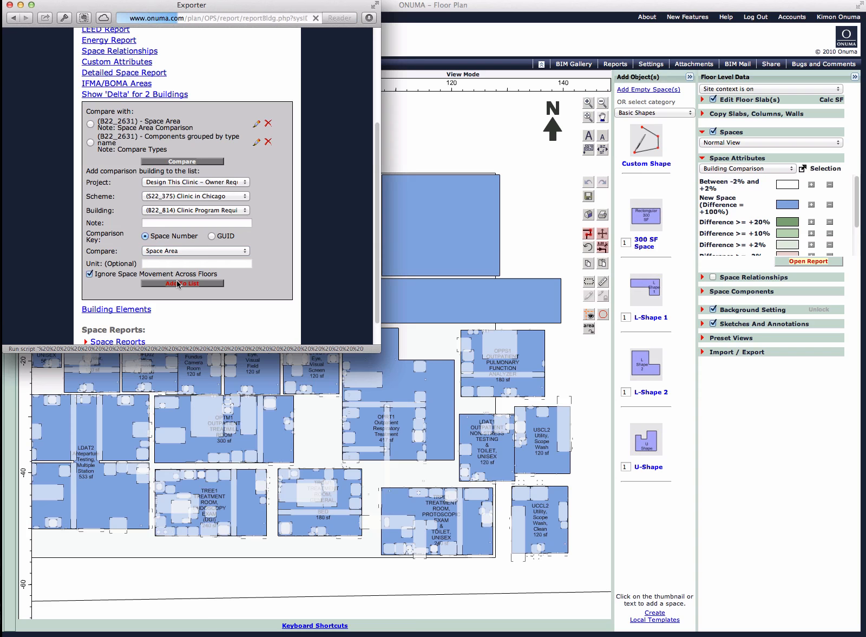
Run the comparison against (B22_814) Clinic Program Requirements - Space Area and enlarge the report window
scroll(172, 232, down, 4)
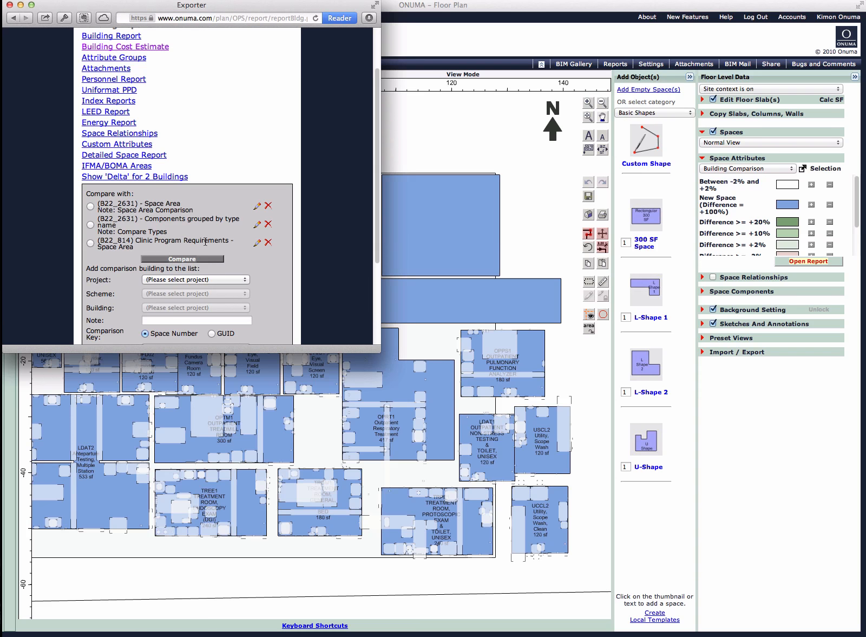
click(90, 243)
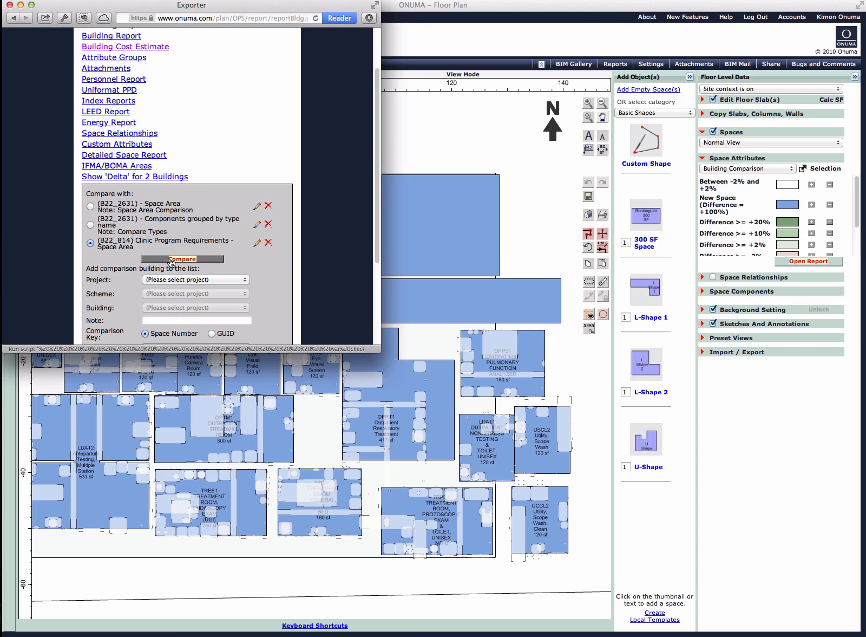
click(184, 259)
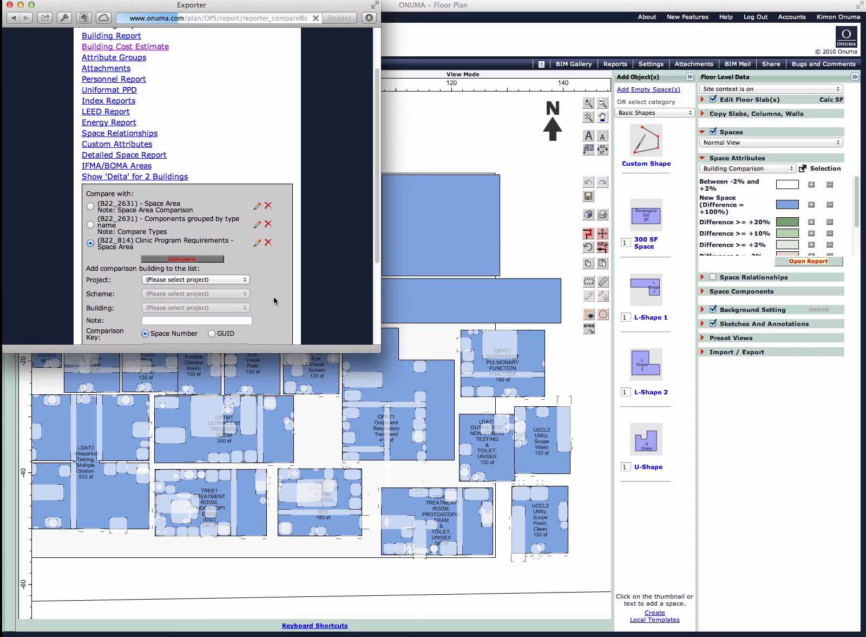
drag(377, 346, 459, 564)
Review the space area comparison report, checking the highlighted OPRT1 row, the newly added spaces, and the totals
scroll(357, 479, down, 5)
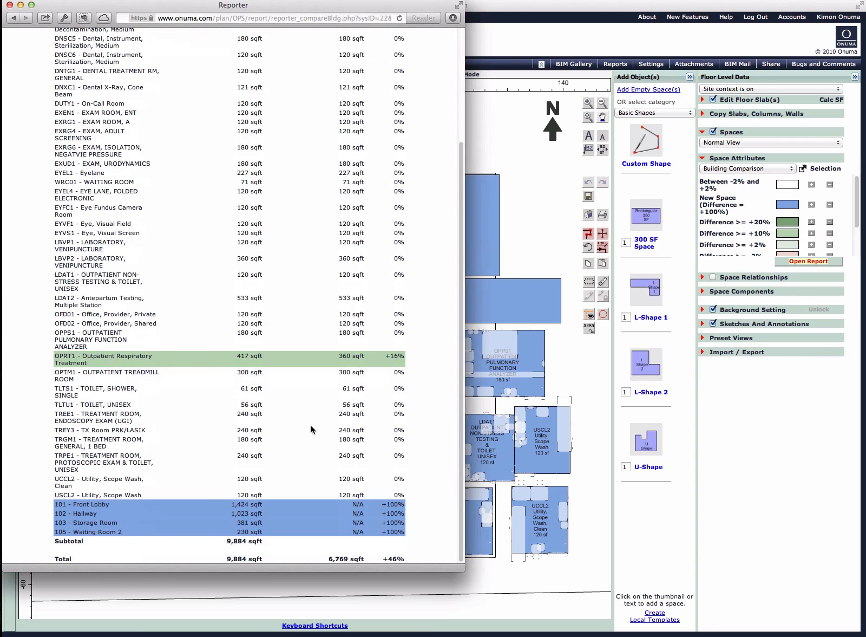
scroll(247, 256, up, 5)
scroll(246, 254, up, 1)
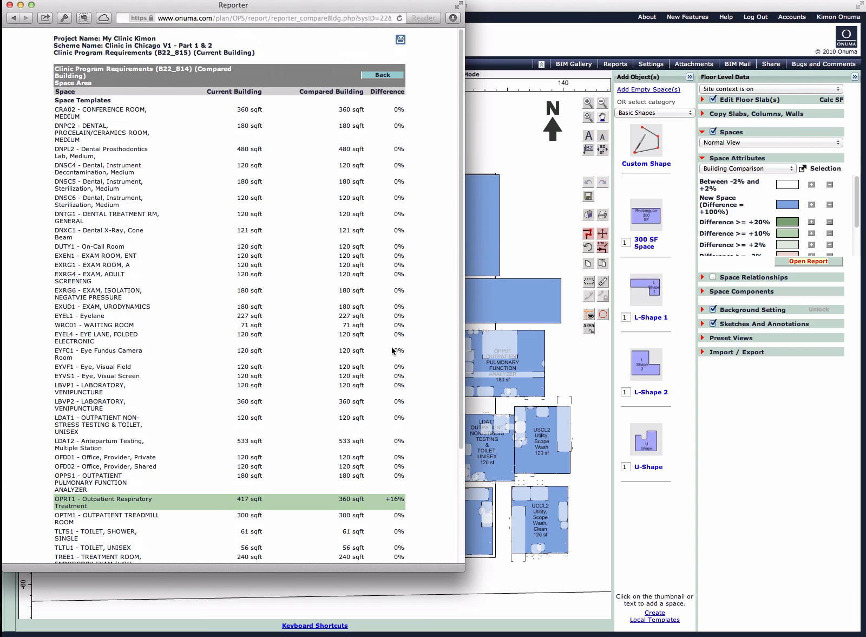
scroll(394, 350, down, 2)
scroll(179, 383, down, 5)
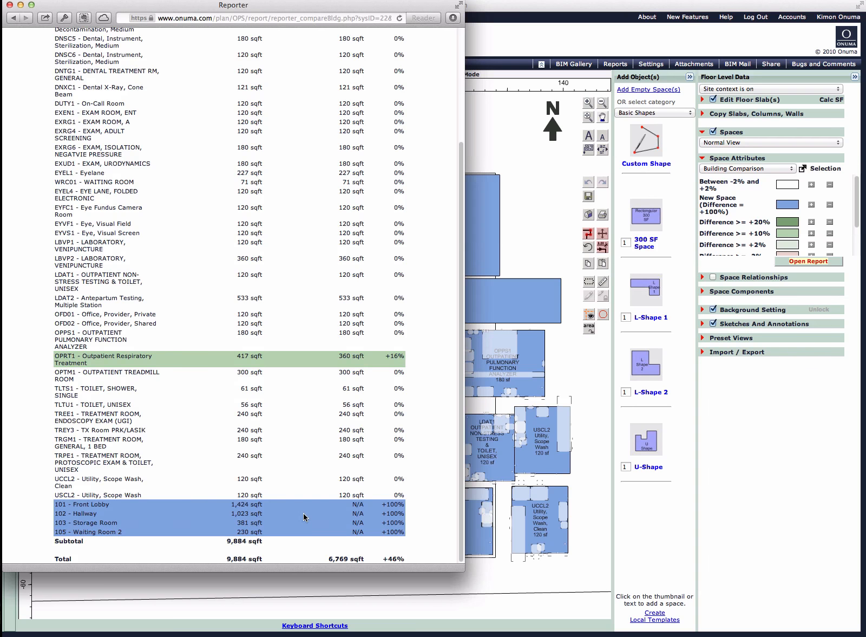
scroll(292, 521, up, 5)
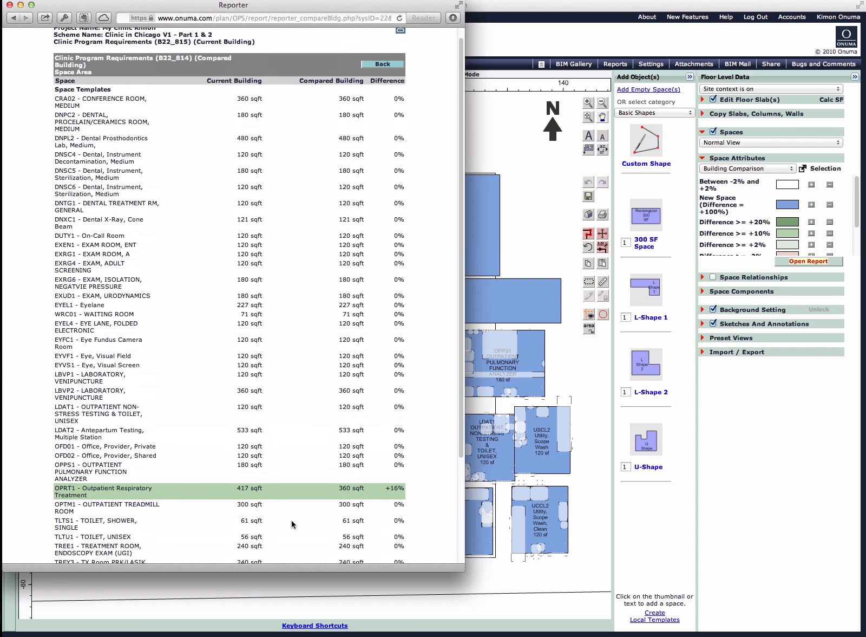
scroll(291, 520, down, 5)
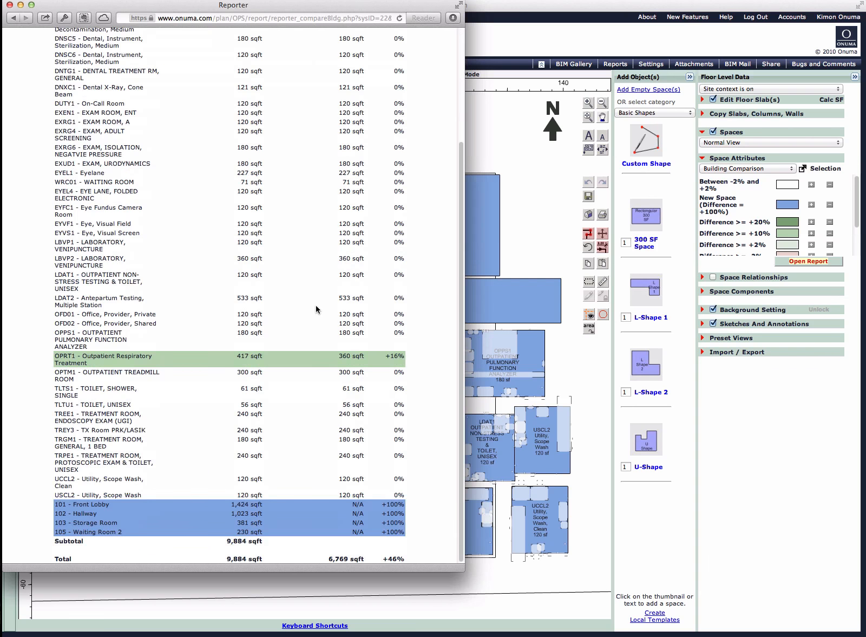
scroll(317, 292, up, 5)
Return to the floor plan and examine the comparison colors of room OPRT1 and the new spaces across the whole building
click(574, 129)
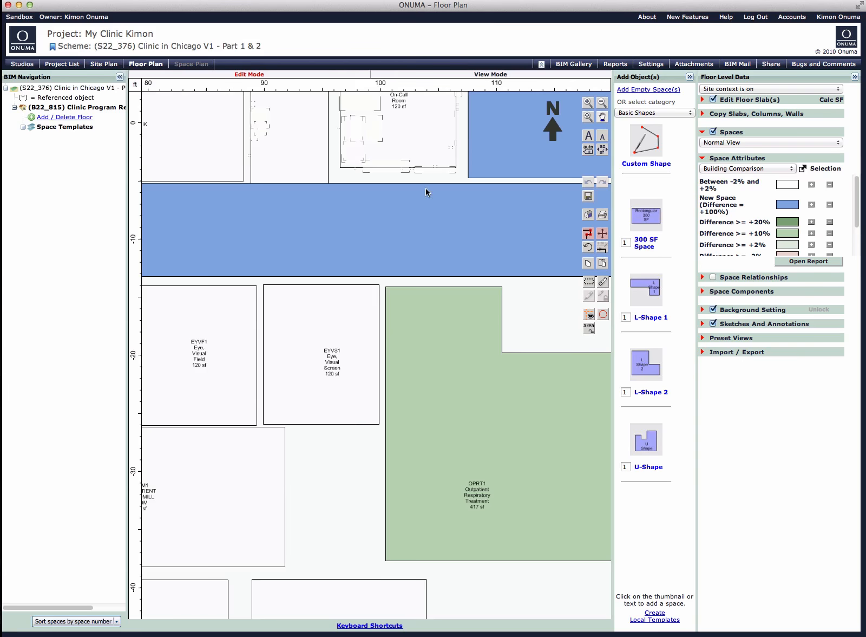
scroll(420, 195, down, 5)
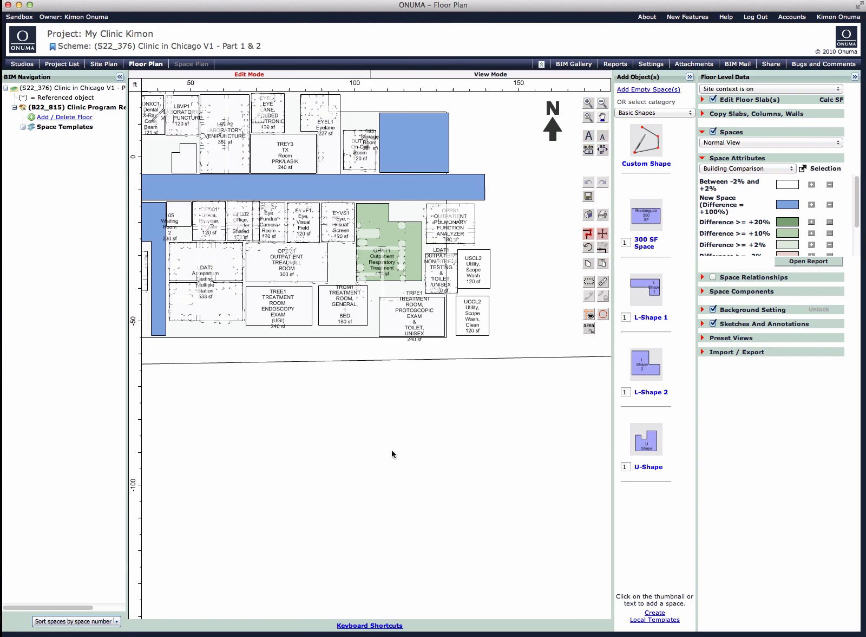
scroll(393, 453, down, 5)
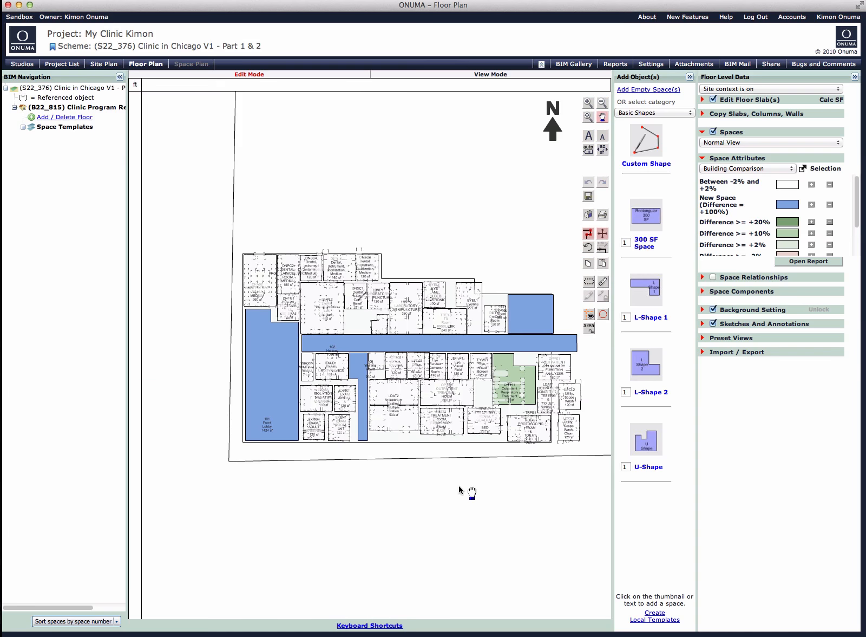
scroll(459, 485, up, 4)
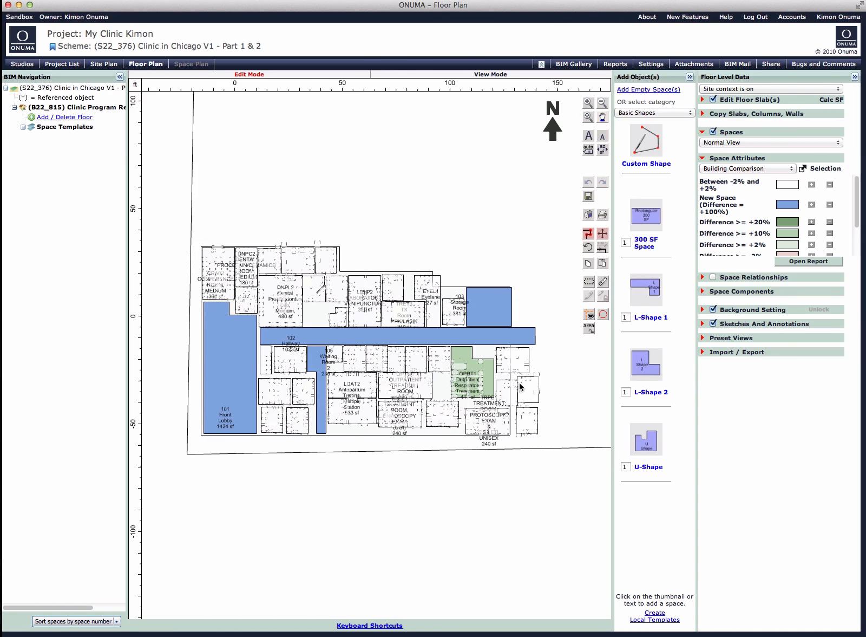
scroll(487, 428, up, 3)
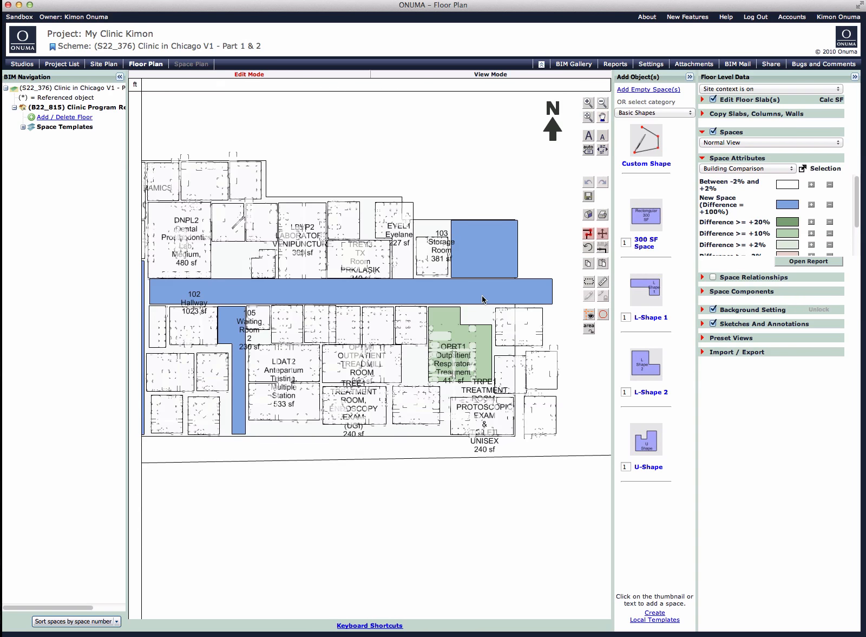
scroll(475, 304, up, 3)
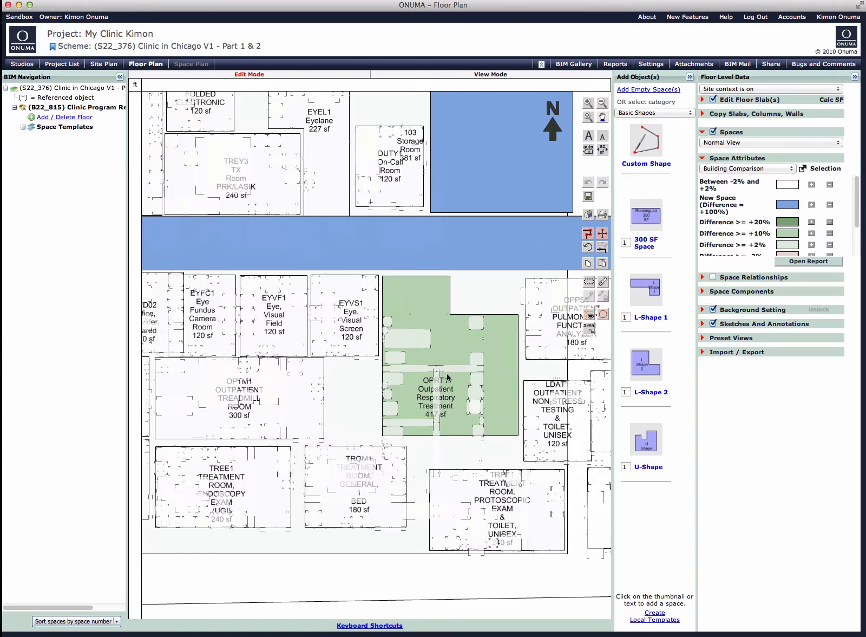
scroll(453, 377, up, 2)
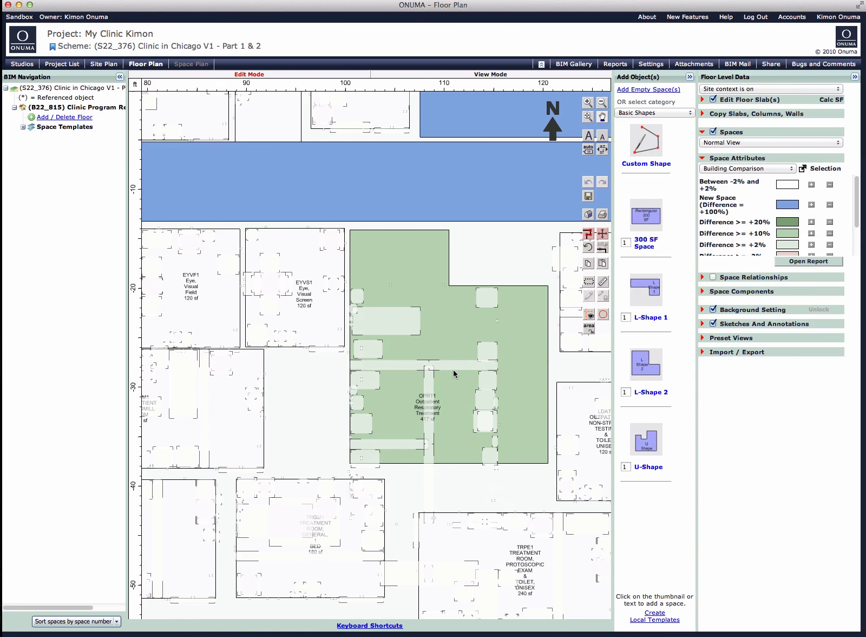
scroll(453, 312, down, 5)
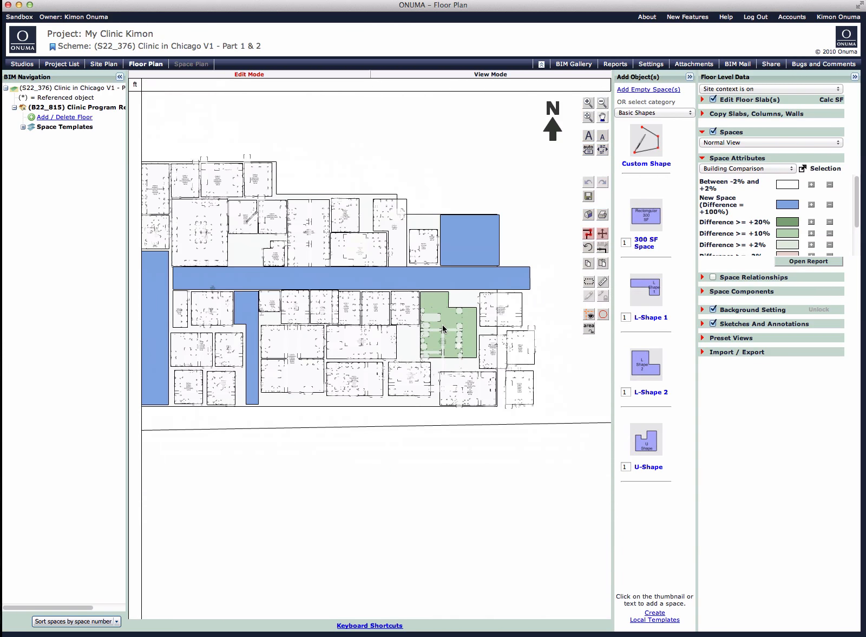
scroll(443, 327, down, 1)
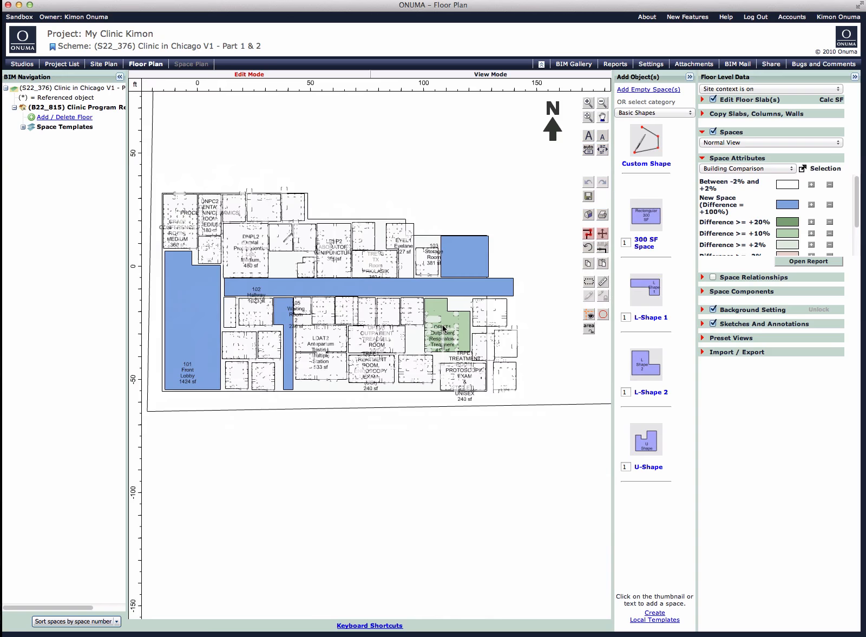